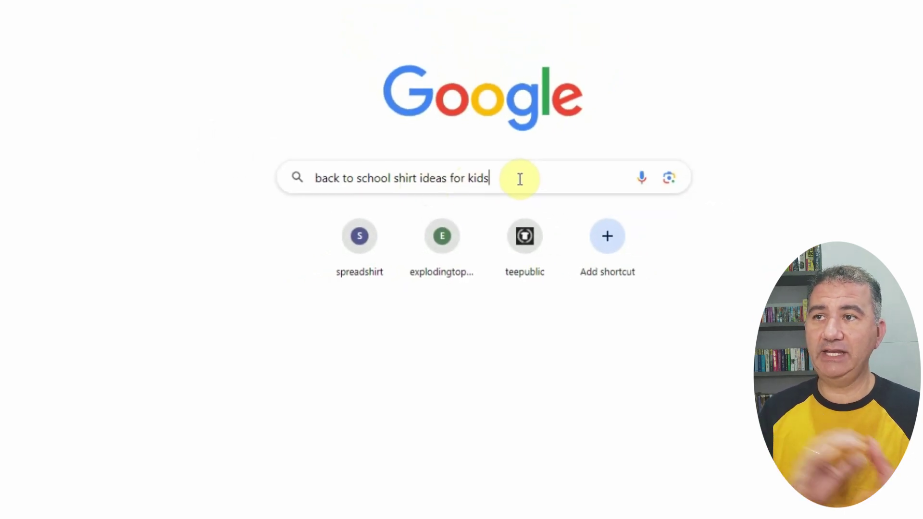
# Search Google for 'back to school shirt ideas for kids'.
pyautogui.press('Return')
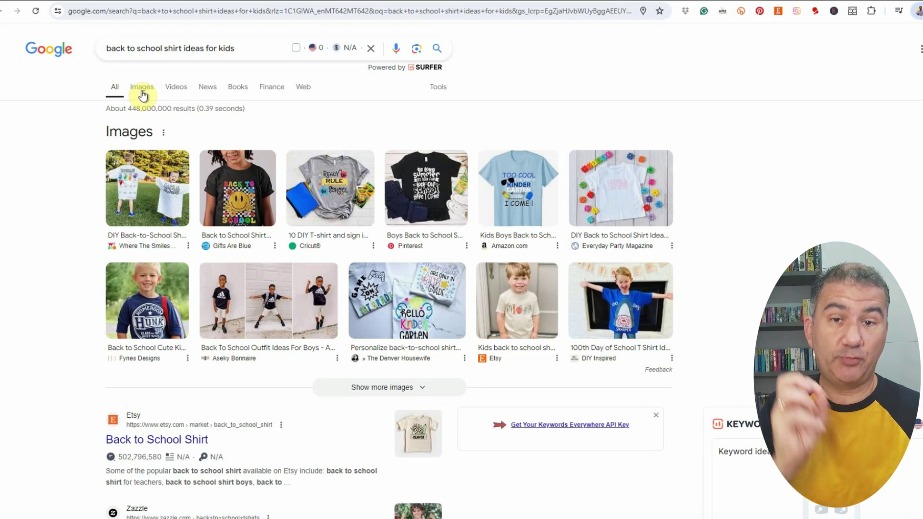
# Switch to image results and browse several rows of kids' back-to-school shirt designs.
pyautogui.click(142, 94)
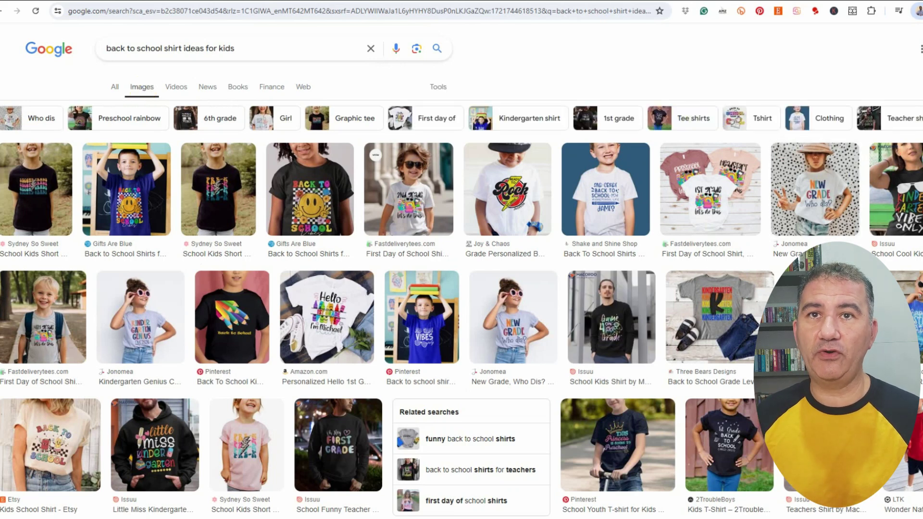
pyautogui.scroll(-2, 462, 276)
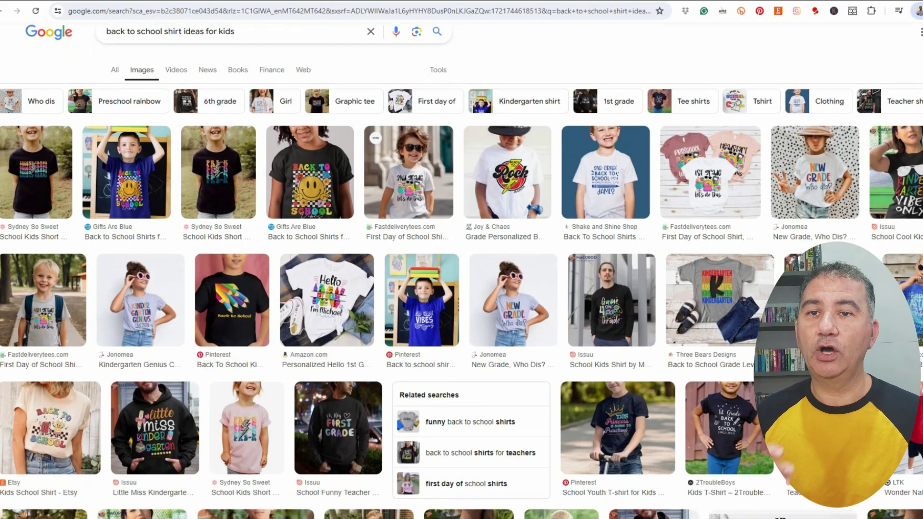
pyautogui.scroll(-3, 461, 276)
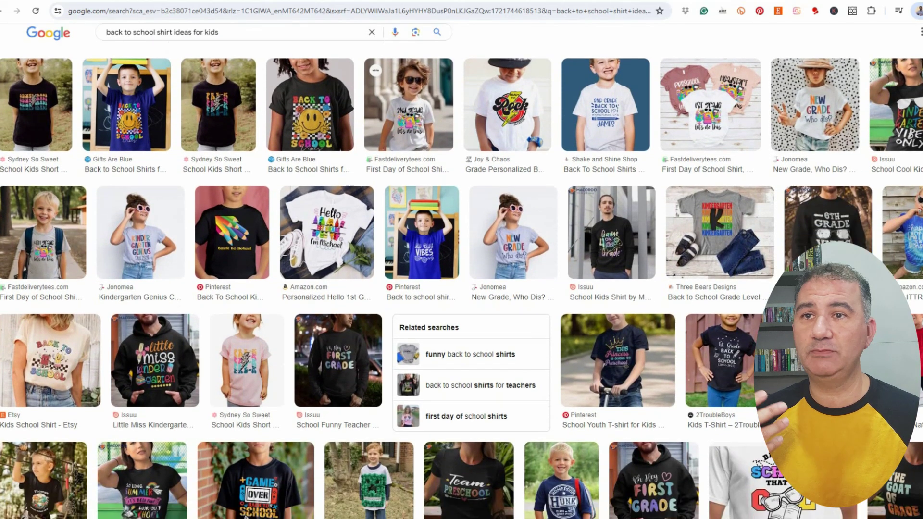
pyautogui.scroll(-4, 462, 275)
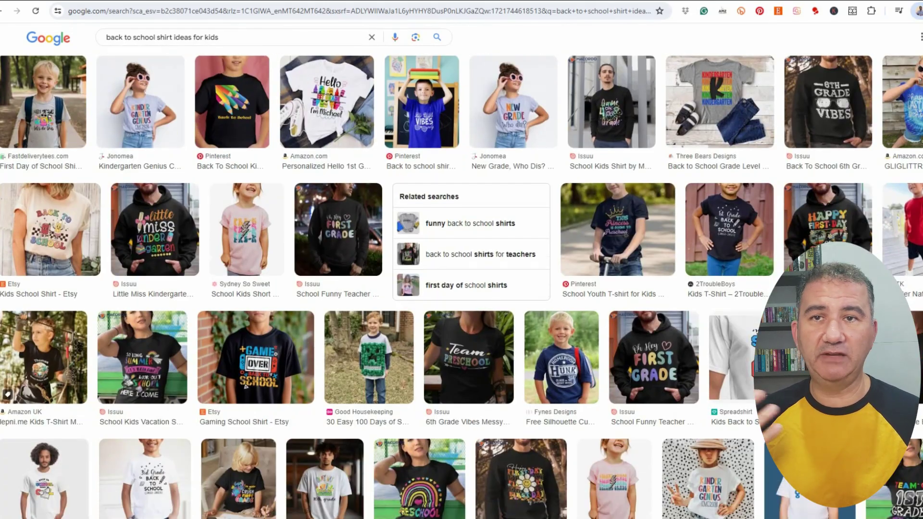
pyautogui.scroll(-3, 461, 276)
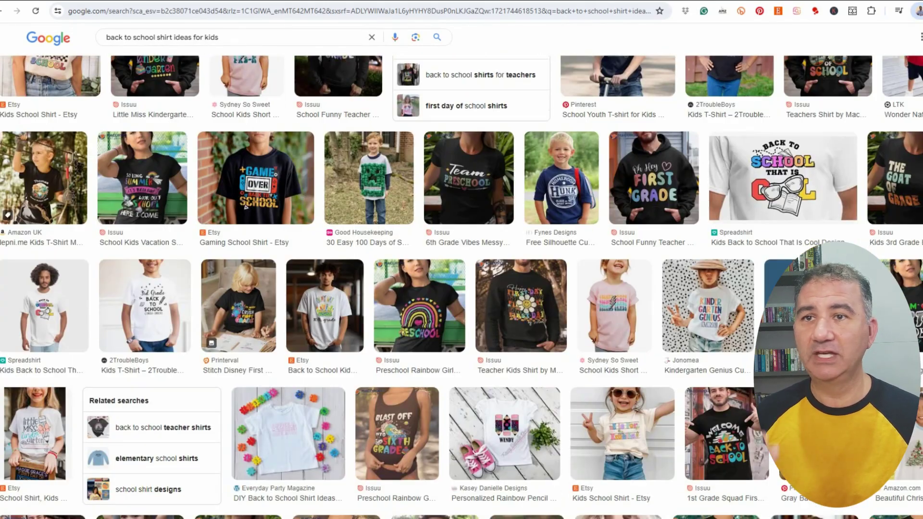
pyautogui.scroll(-3, 462, 275)
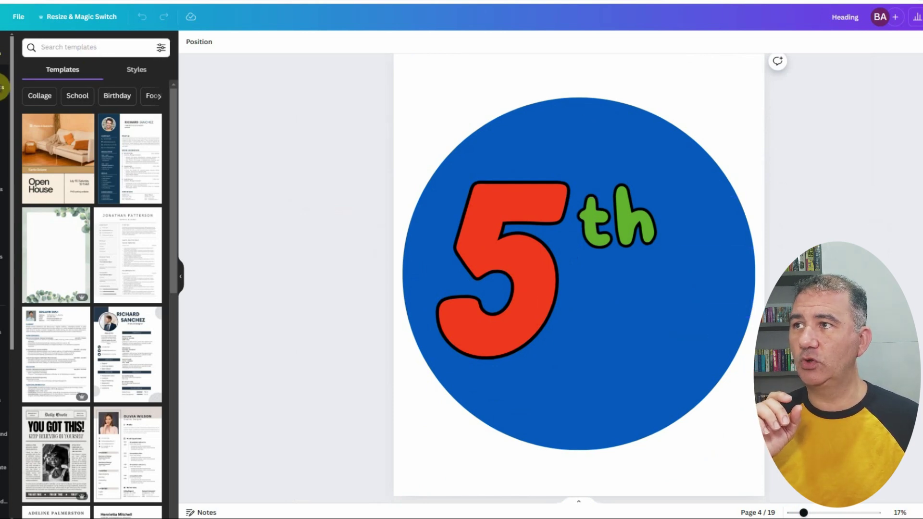
pyautogui.click(1, 86)
pyautogui.click(62, 46)
pyautogui.write('ci')
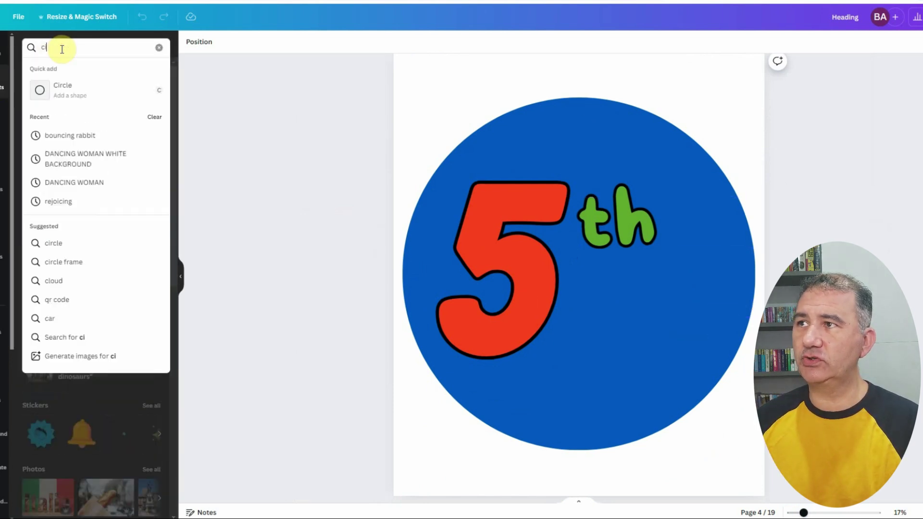
pyautogui.write('rcle')
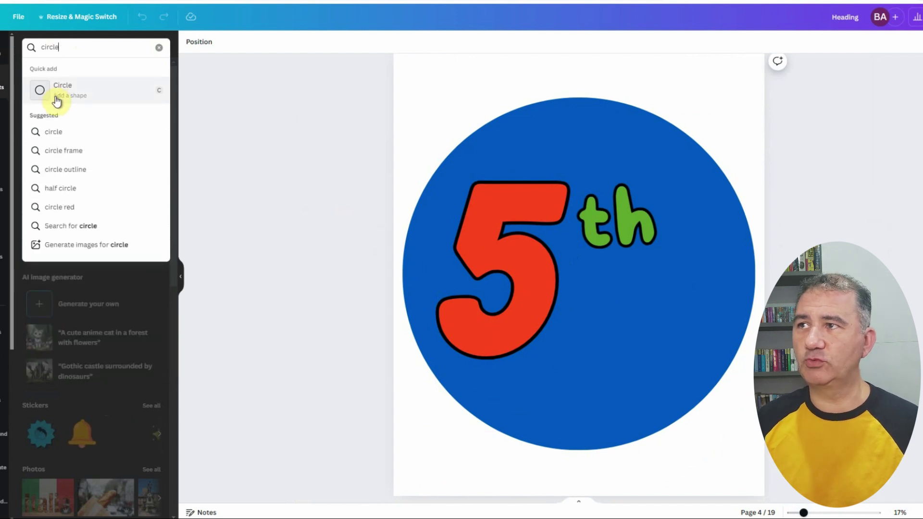
pyautogui.click(96, 93)
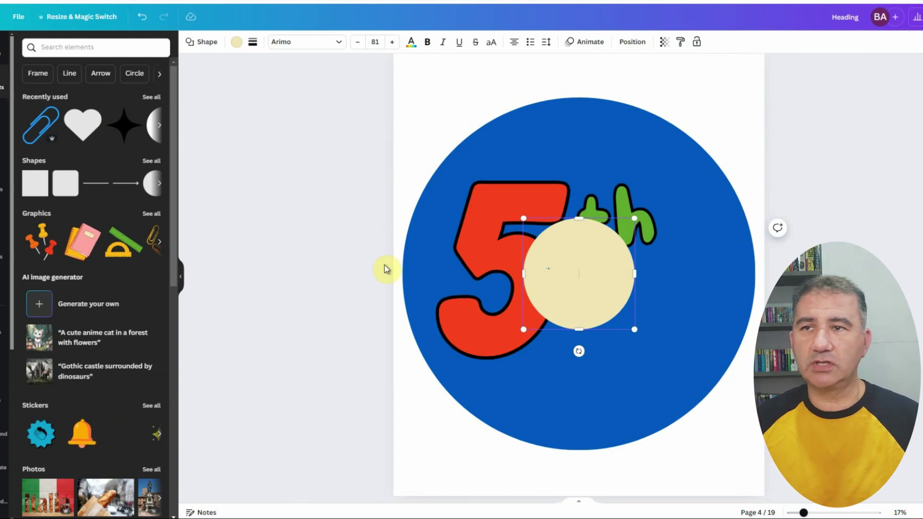
pyautogui.click(596, 287)
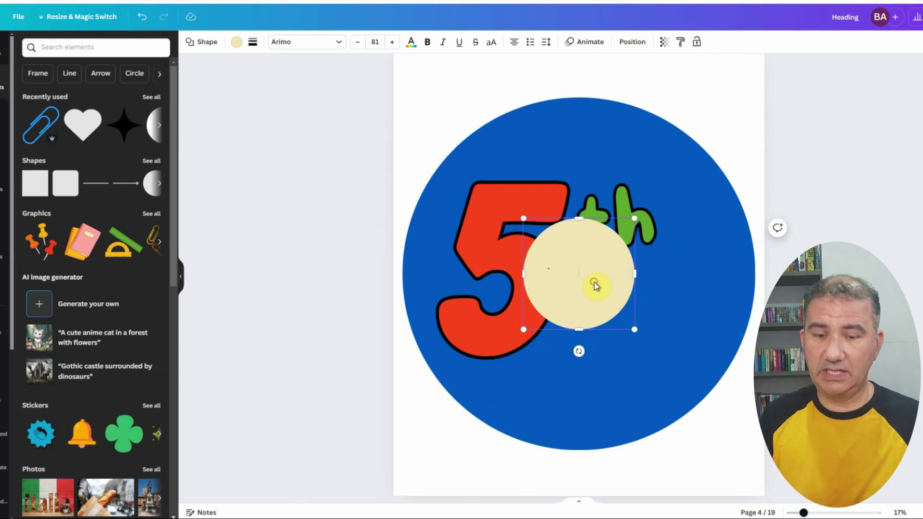
pyautogui.press('Delete')
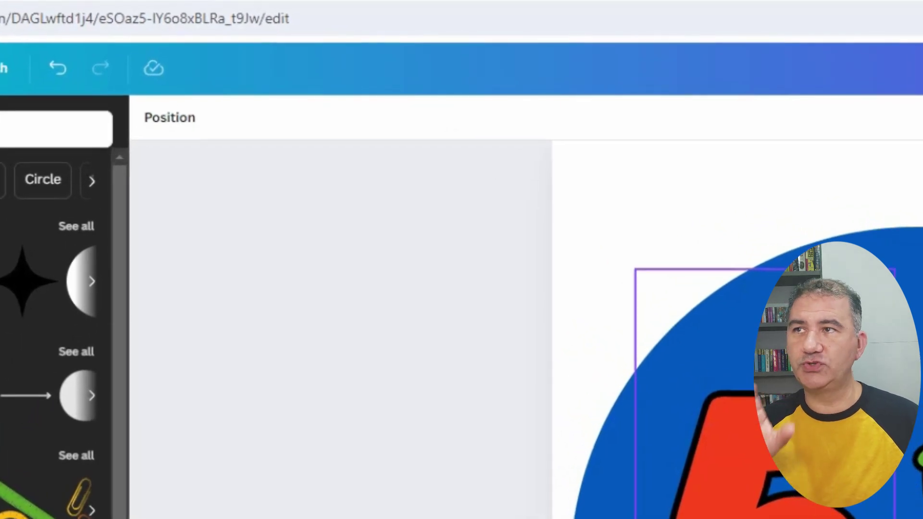
pyautogui.click(683, 327)
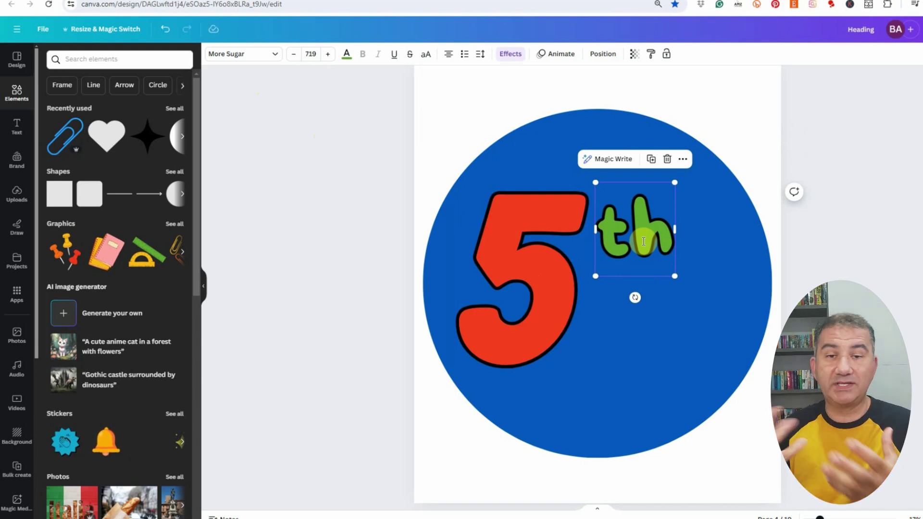
# Check the outline effect settings on the green 'th' and compare them with the red '5'.
pyautogui.click(279, 138)
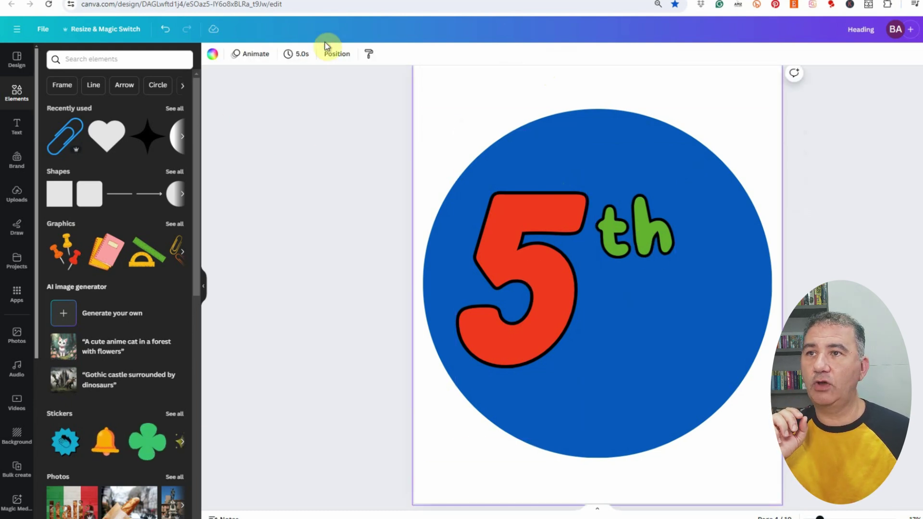
pyautogui.click(672, 250)
pyautogui.click(509, 55)
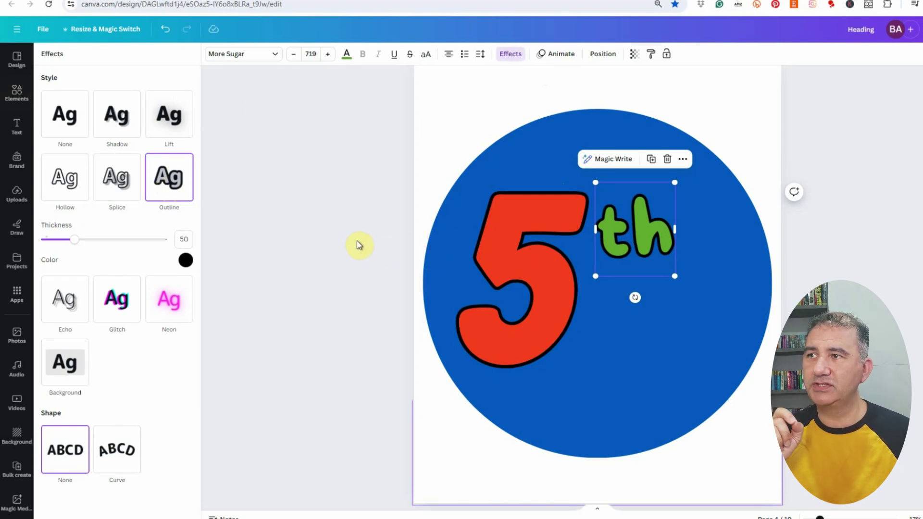
pyautogui.click(487, 303)
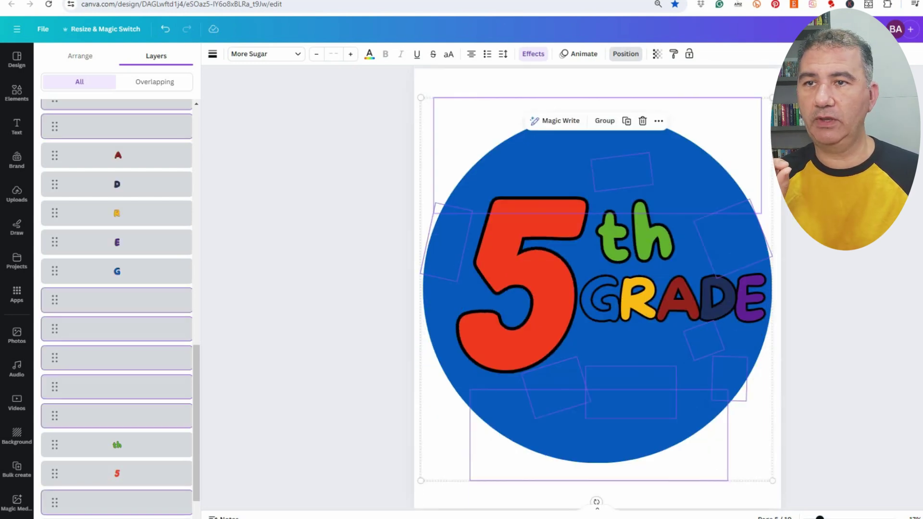
# Change the G of GRADE to blue, after briefly trying green.
pyautogui.click(602, 298)
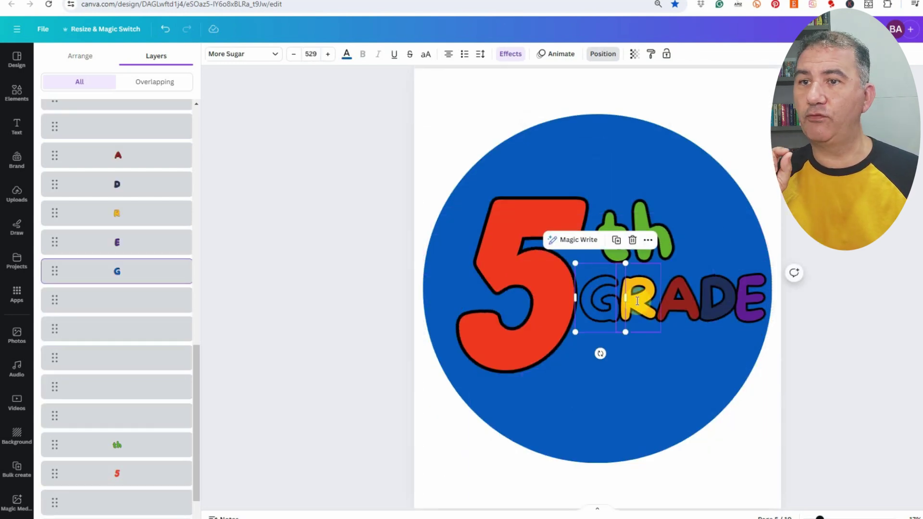
pyautogui.click(648, 300)
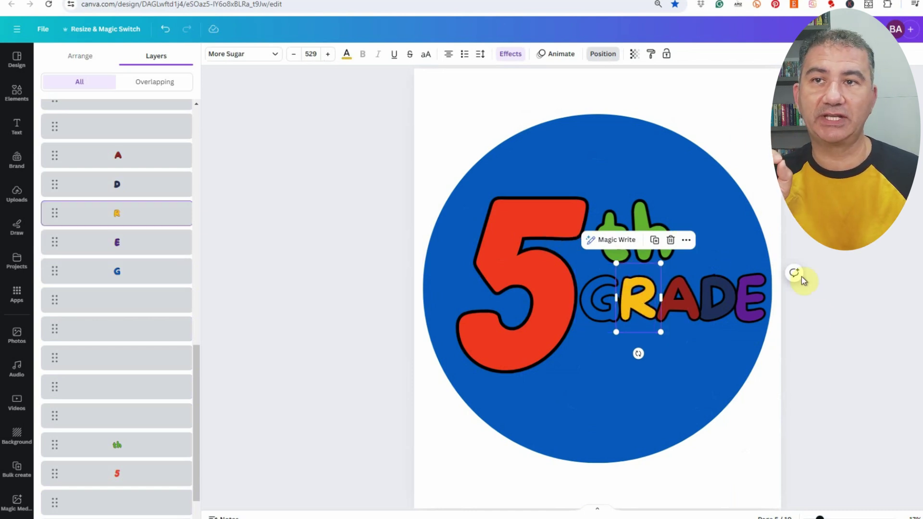
pyautogui.click(767, 182)
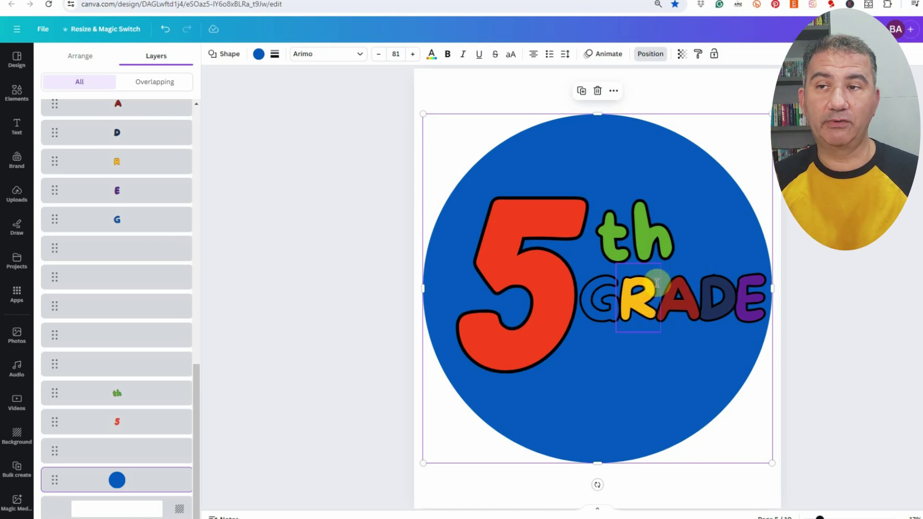
pyautogui.click(596, 308)
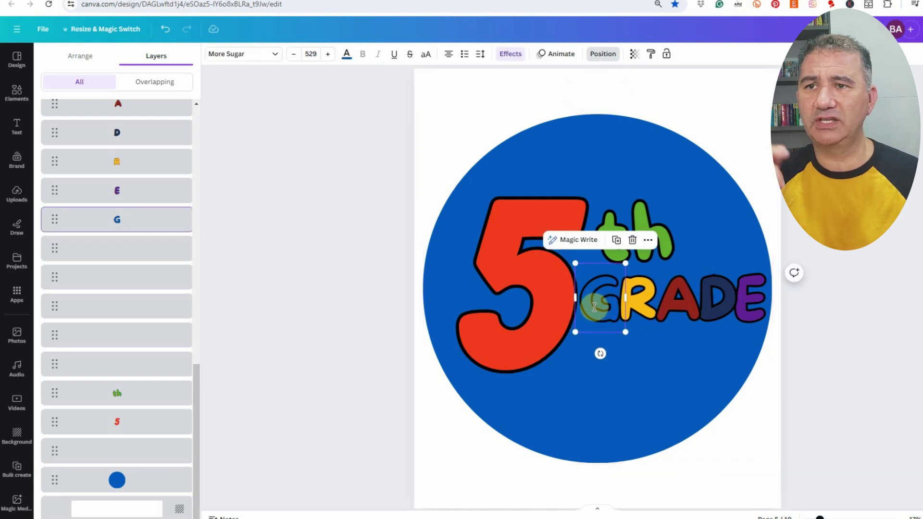
pyautogui.click(347, 54)
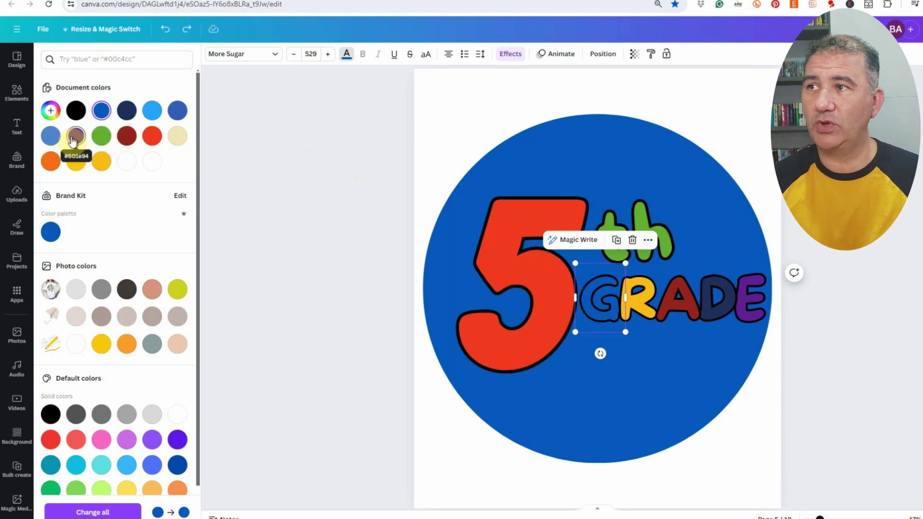
pyautogui.click(101, 136)
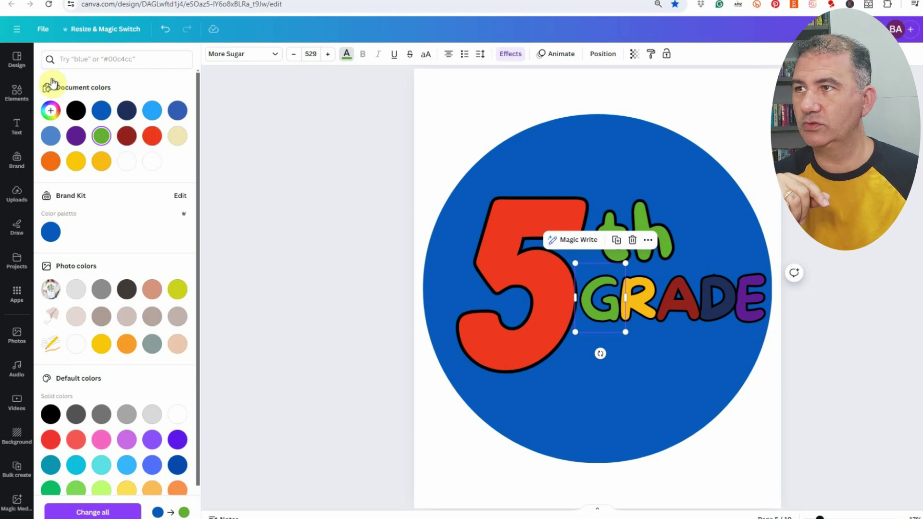
pyautogui.click(101, 111)
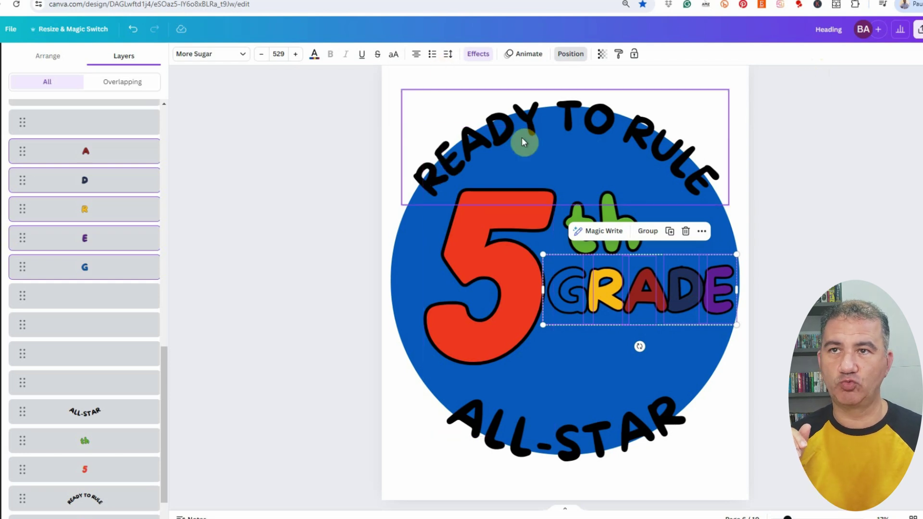
# Close the layers list and select the curved READY TO RULE text.
pyautogui.press('Escape')
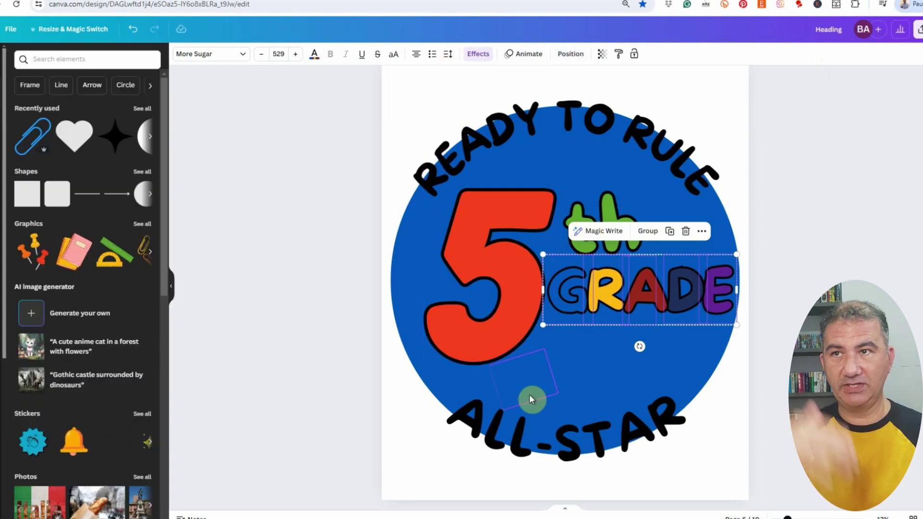
pyautogui.click(582, 113)
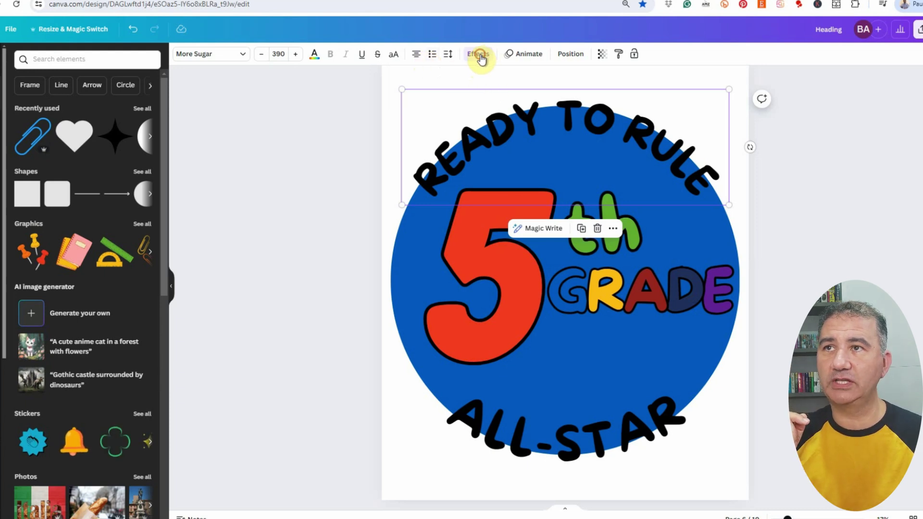
# Open the text effects for the READY TO RULE headline.
pyautogui.click(480, 55)
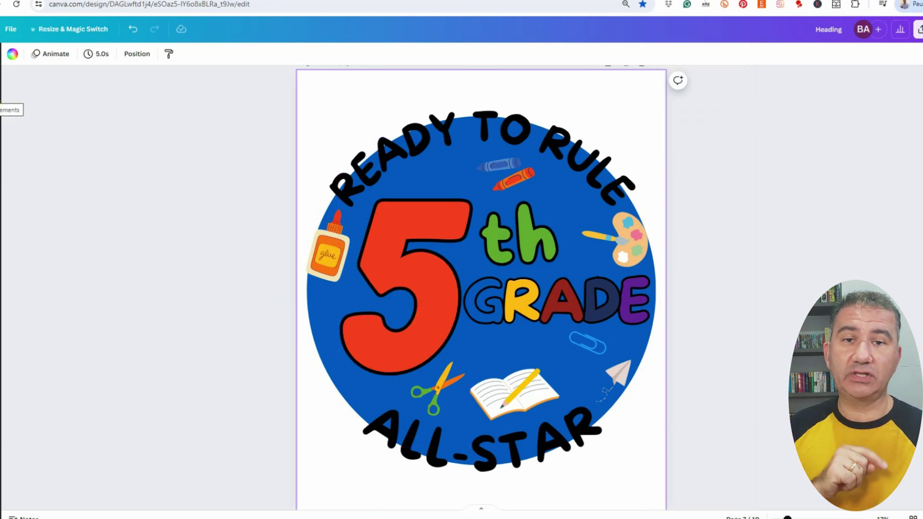
# Search the element library for 'school supplies' and filter the results to graphics.
pyautogui.click(1, 97)
pyautogui.click(57, 60)
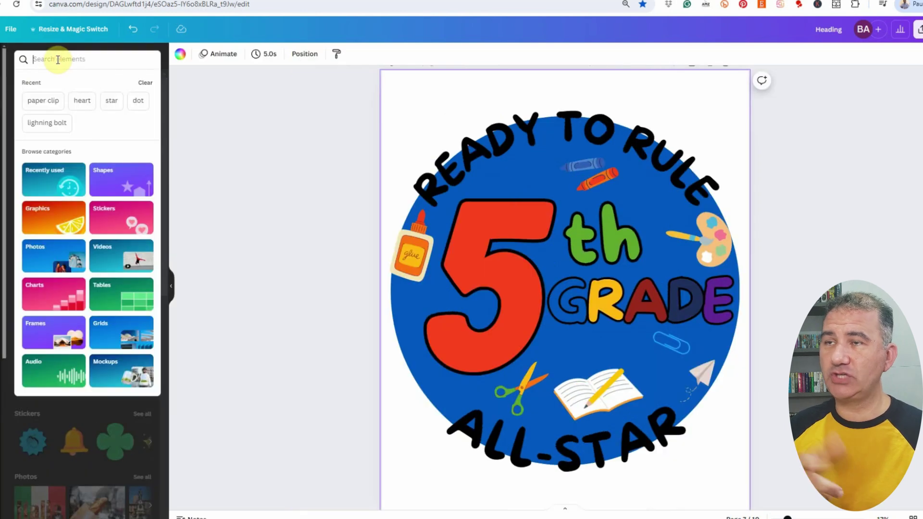
pyautogui.write('school')
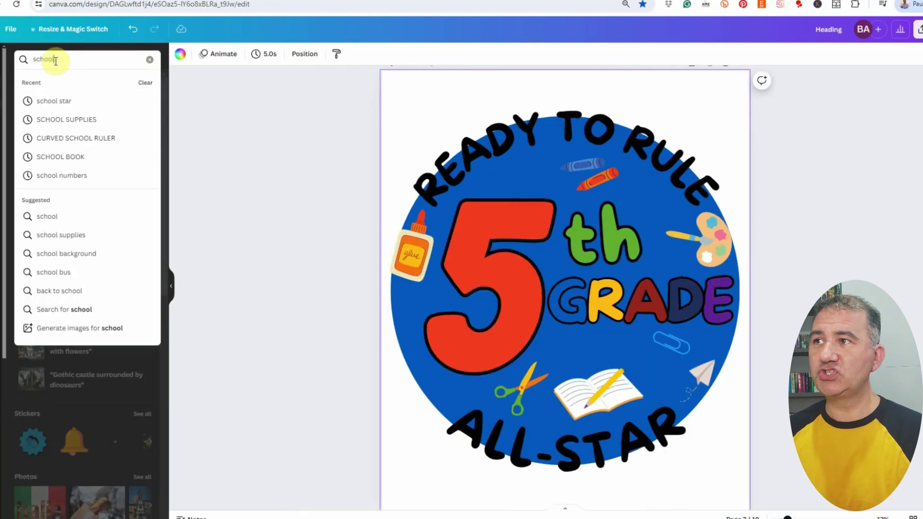
pyautogui.write(' supplies')
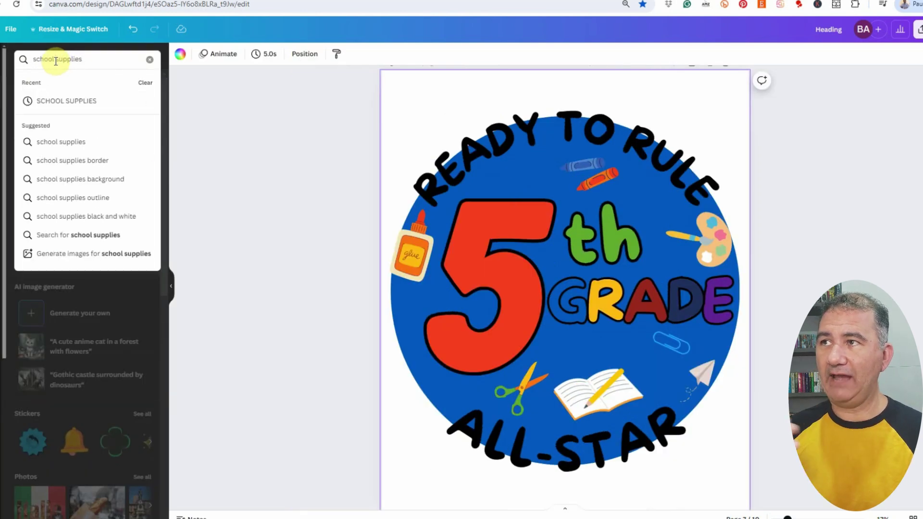
pyautogui.press('Return')
pyautogui.click(47, 86)
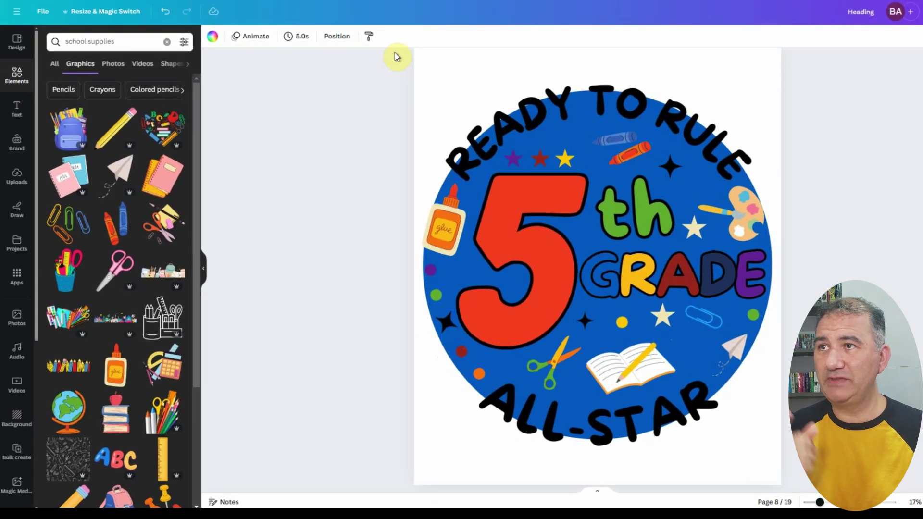
# Delete the blue circle background layer from the design.
pyautogui.click(338, 38)
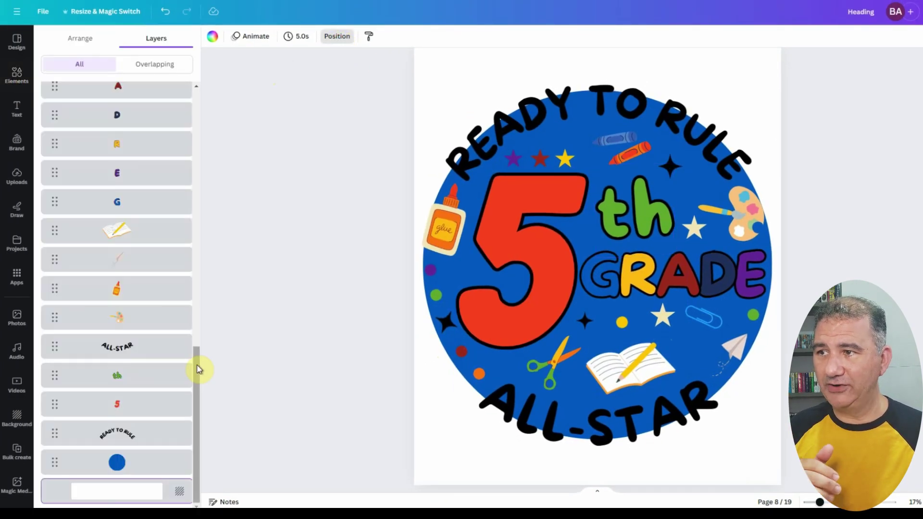
pyautogui.click(102, 462)
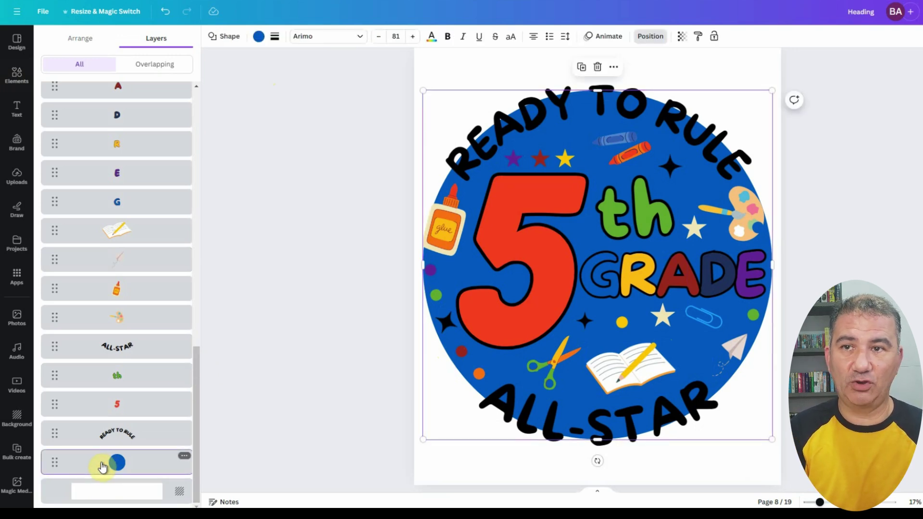
pyautogui.press('Delete')
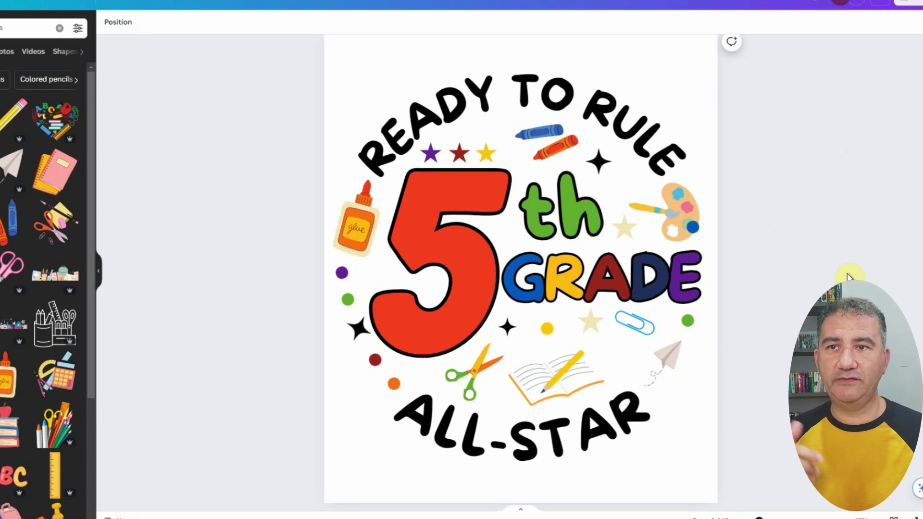
# Scroll down to view the 1st GRADE and 2nd GRADE pages.
pyautogui.scroll(-10, 589, 414)
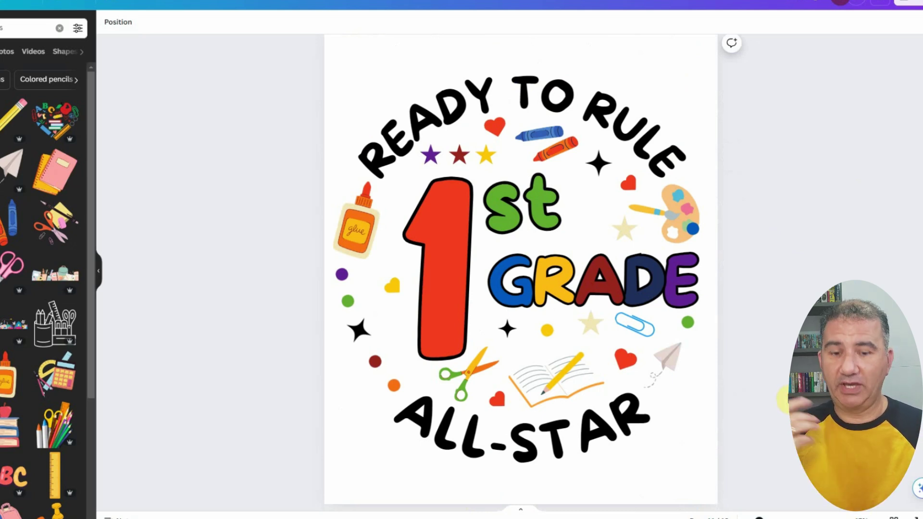
pyautogui.scroll(-10, 785, 400)
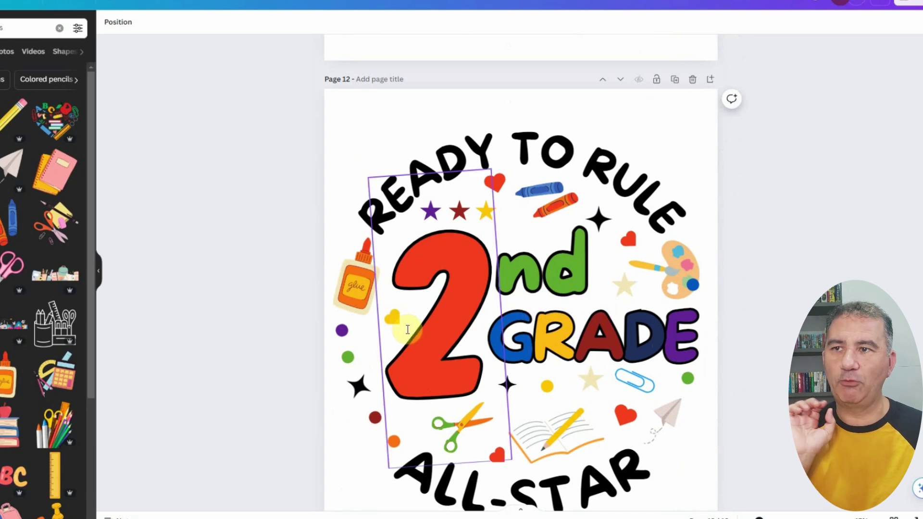
# On page 13, nudge the purple and yellow stars near the 3 slightly lower.
pyautogui.scroll(-10, 622, 333)
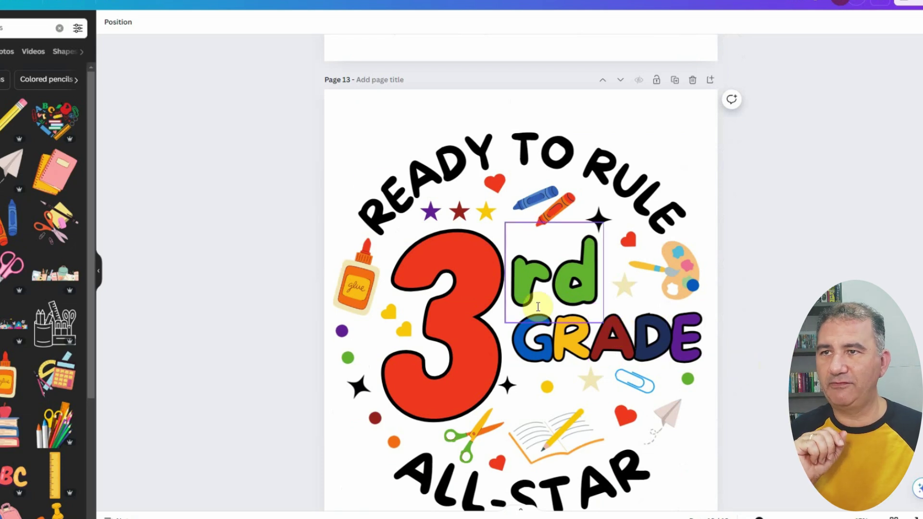
pyautogui.click(426, 215)
pyautogui.moveTo(426, 215); pyautogui.dragTo(427, 220)
pyautogui.click(486, 213)
pyautogui.moveTo(486, 212); pyautogui.dragTo(484, 218)
pyautogui.click(769, 223)
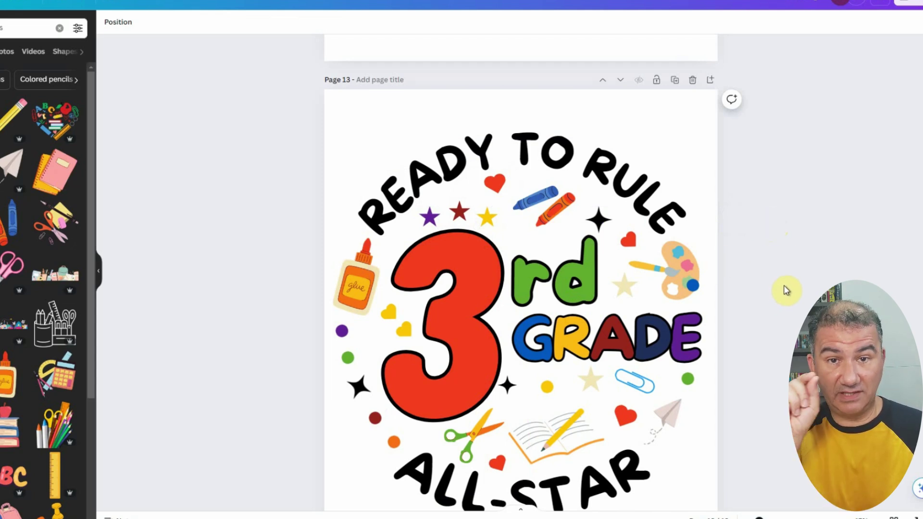
# Scroll the canvas down and back up to page 14's finished 4th grade design.
pyautogui.scroll(-1, 787, 288)
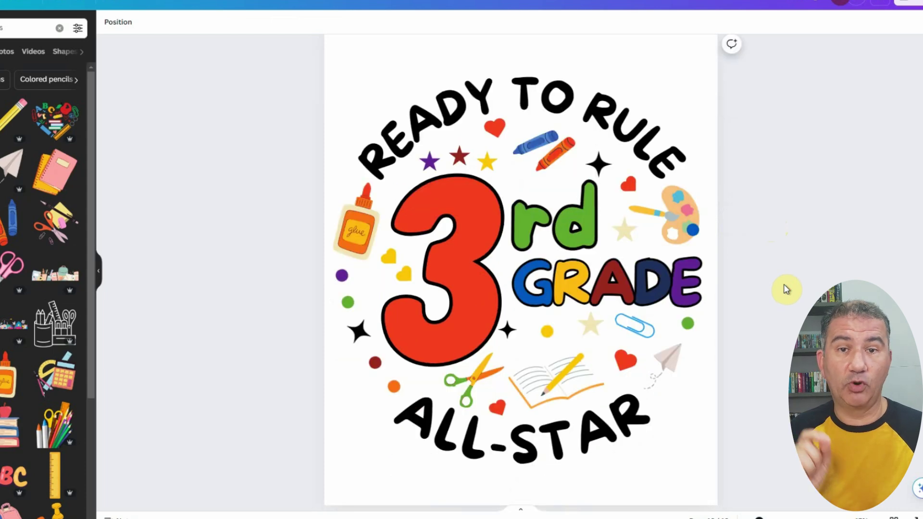
pyautogui.scroll(-4, 787, 289)
pyautogui.scroll(-4, 786, 289)
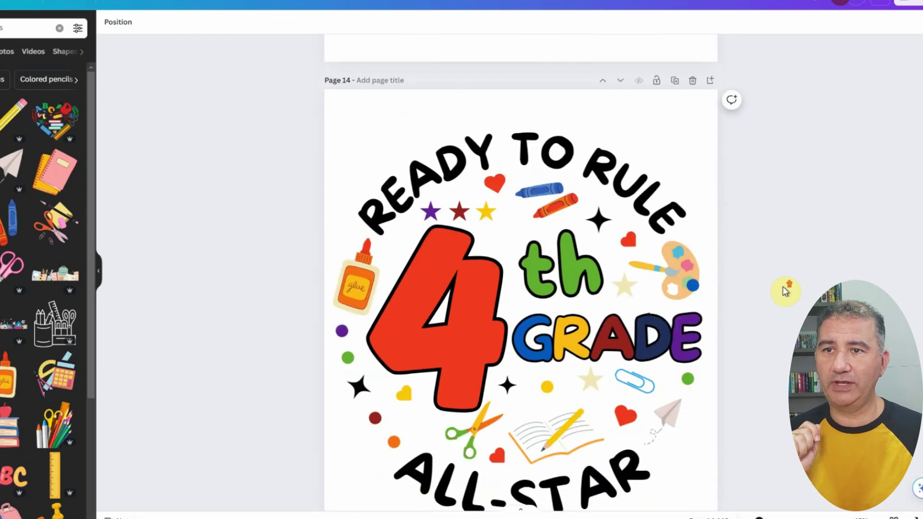
pyautogui.scroll(-2, 784, 291)
pyautogui.scroll(-5, 783, 286)
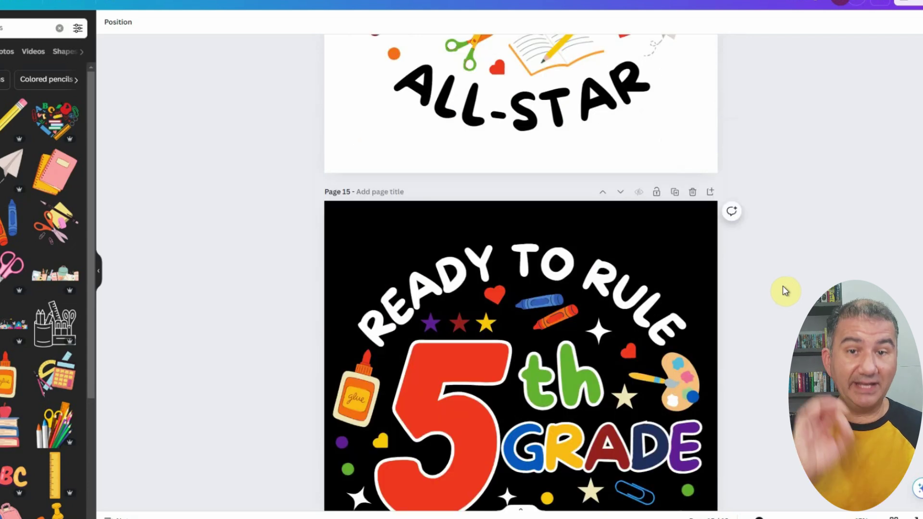
pyautogui.scroll(-3, 784, 289)
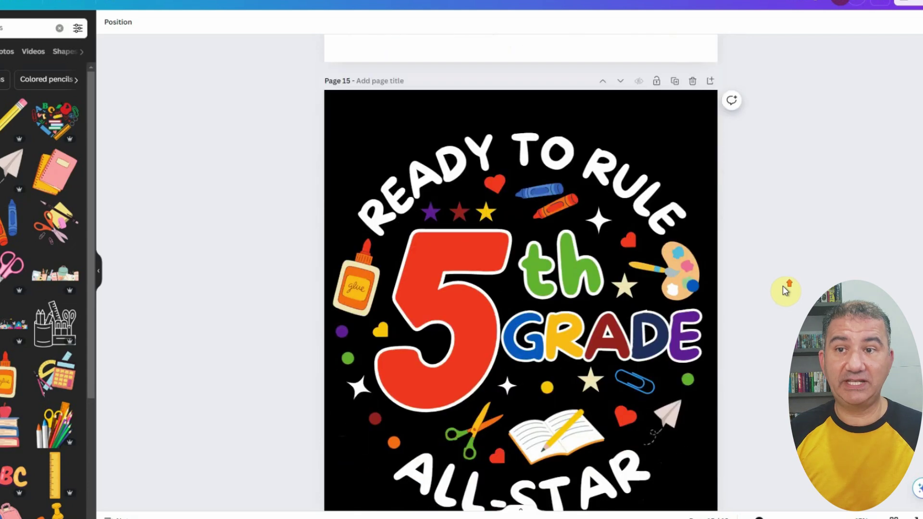
pyautogui.scroll(-2, 783, 286)
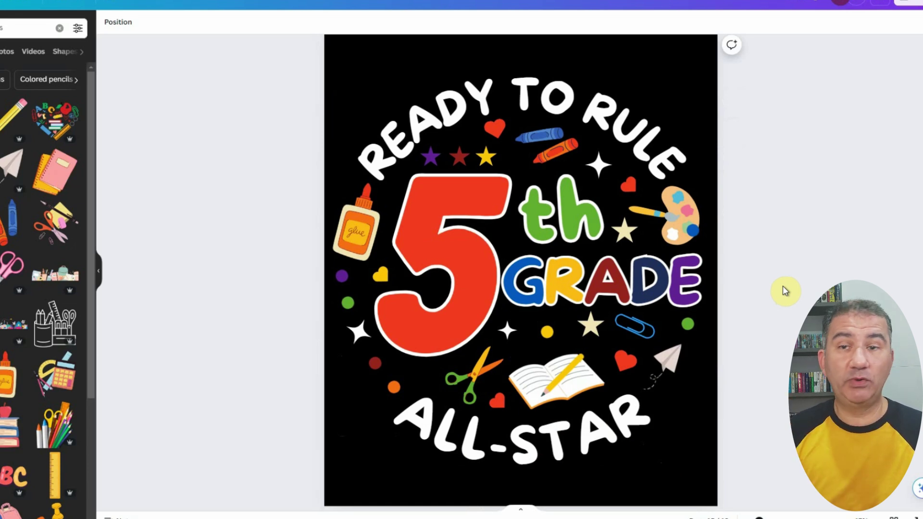
pyautogui.scroll(3, 783, 286)
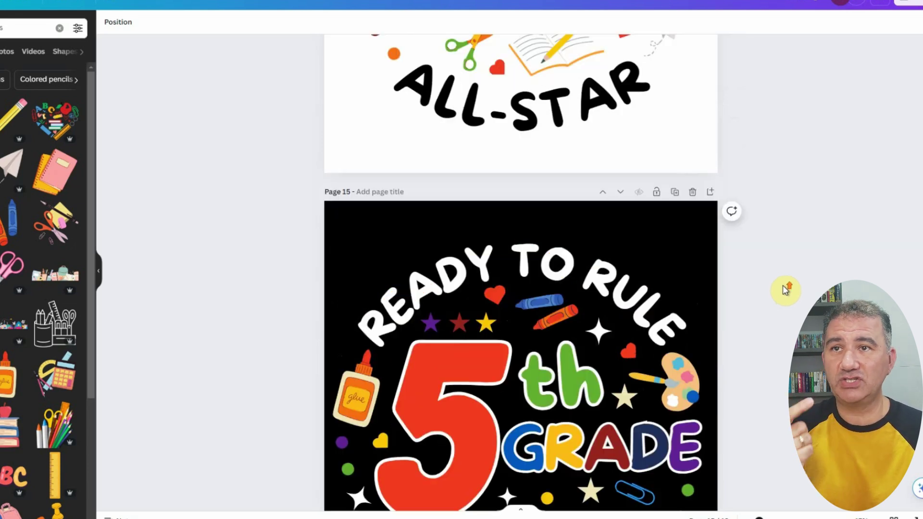
pyautogui.scroll(5, 784, 287)
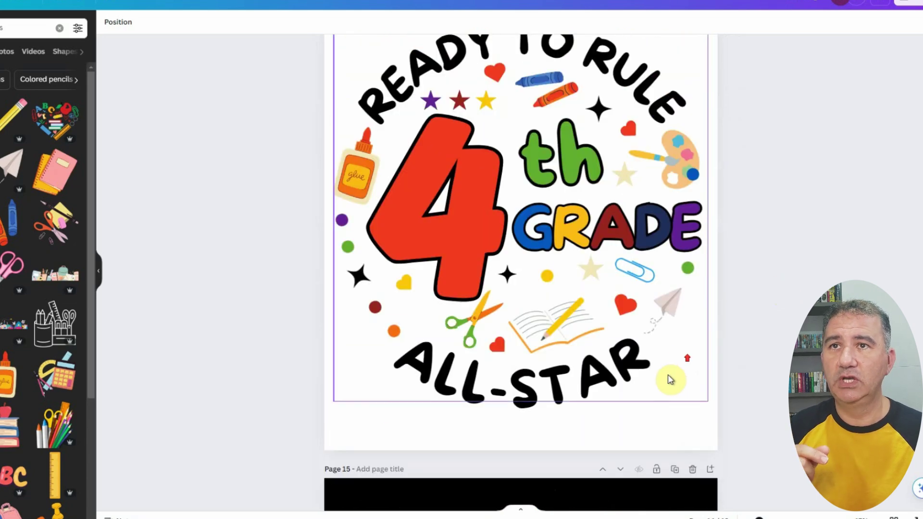
pyautogui.scroll(3, 683, 356)
# Duplicate the 4th grade page and make the copy's READY TO RULE and ALL-STAR text white.
pyautogui.click(675, 136)
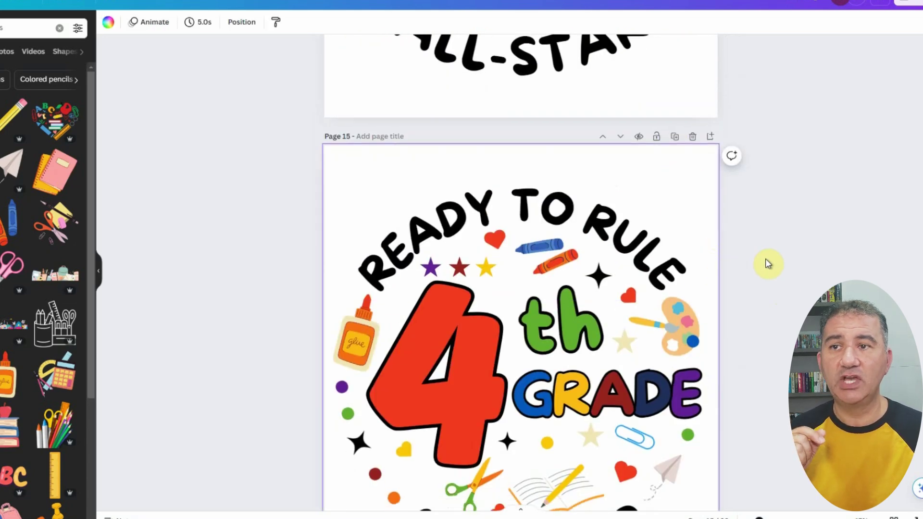
pyautogui.scroll(-2, 766, 260)
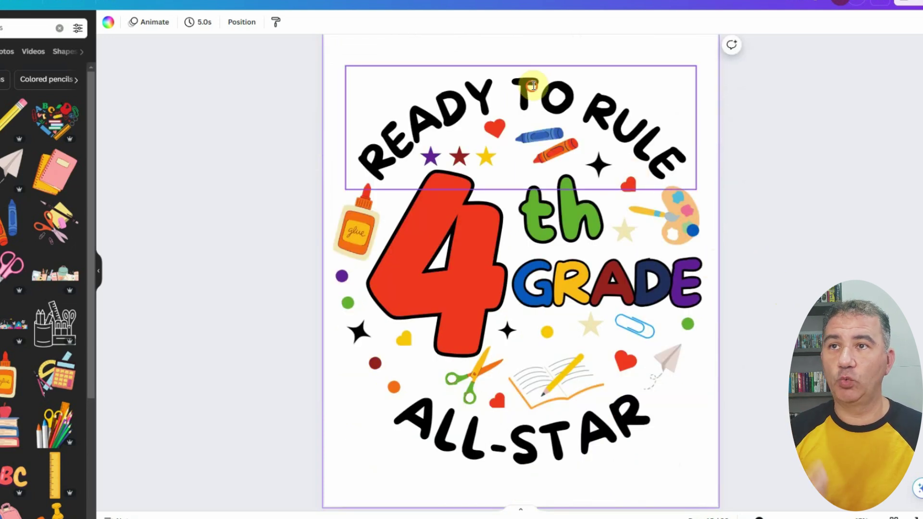
pyautogui.click(533, 86)
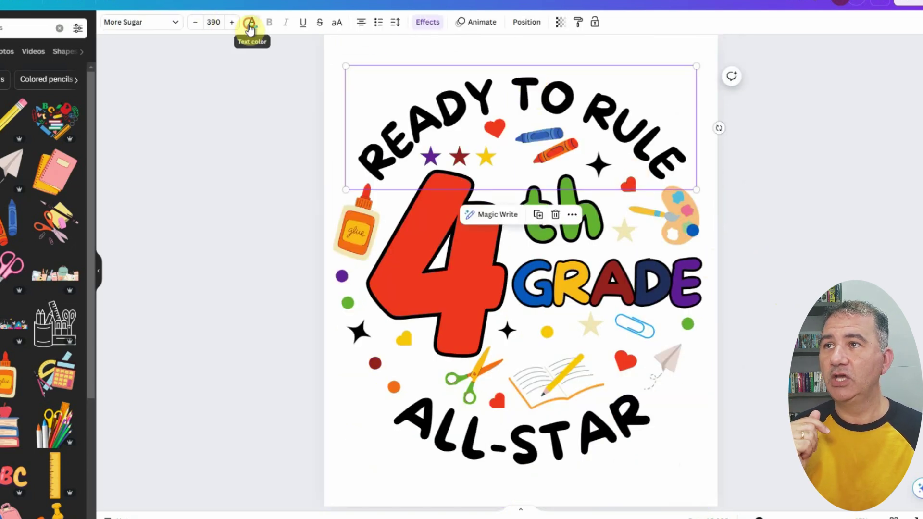
pyautogui.click(251, 29)
pyautogui.click(43, 139)
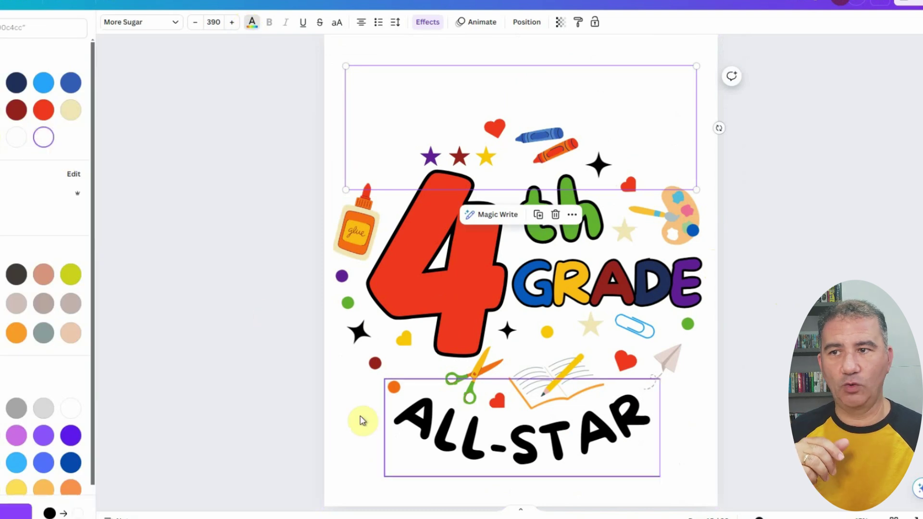
pyautogui.click(411, 410)
pyautogui.click(43, 138)
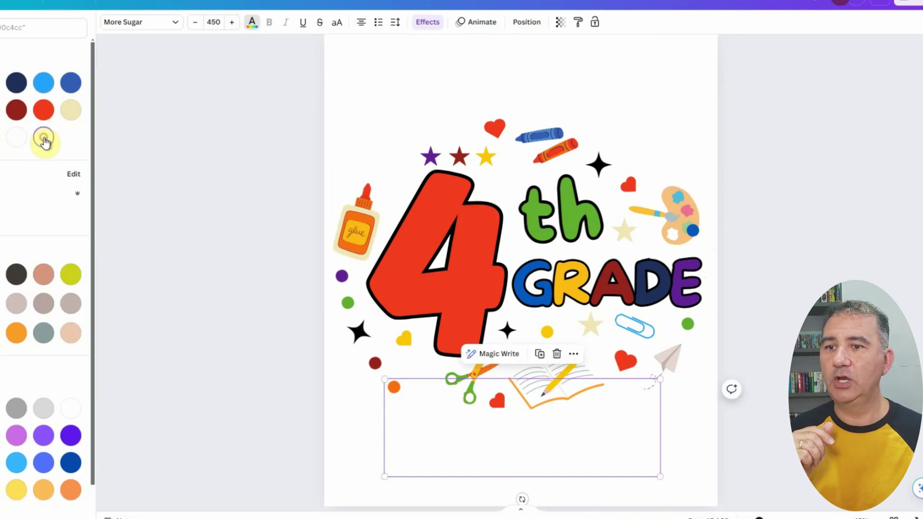
# Recolour the three black sparkle stars white (beside the 4, below GRADE, near the crayons).
pyautogui.click(355, 334)
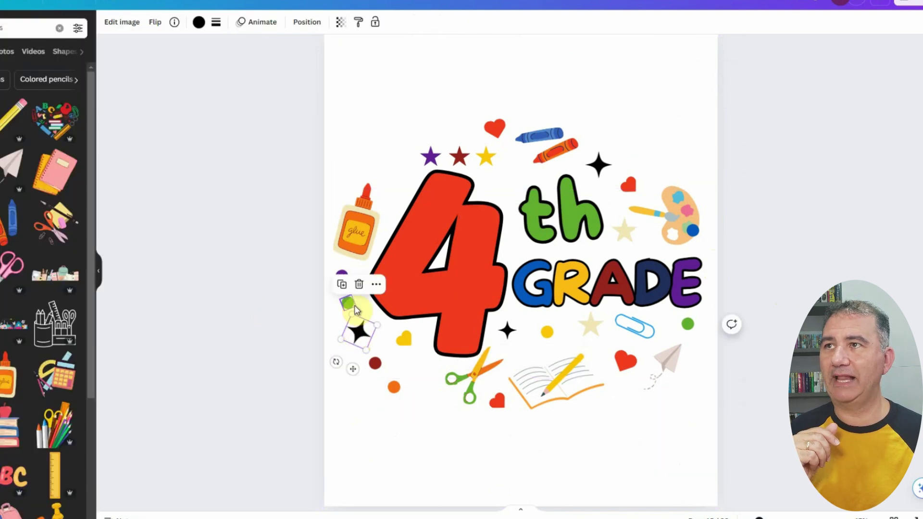
pyautogui.click(199, 22)
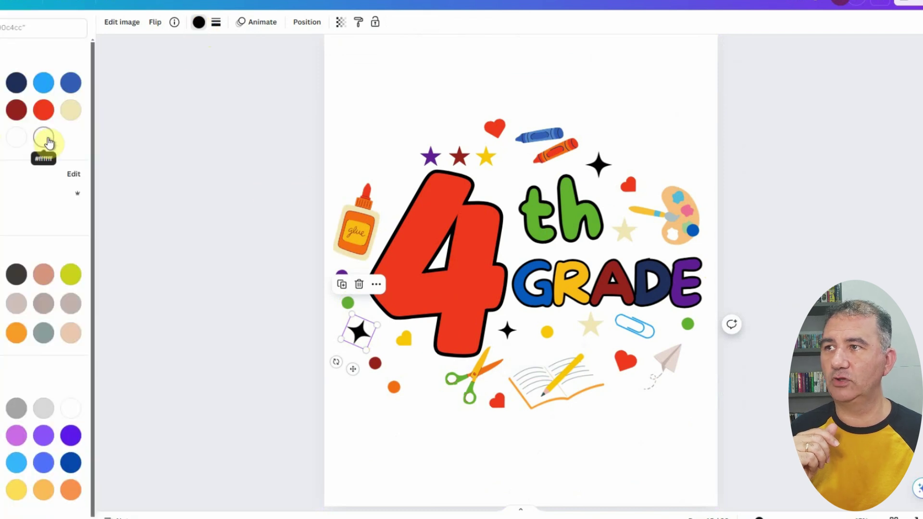
pyautogui.moveTo(358, 331); pyautogui.dragTo(507, 331)
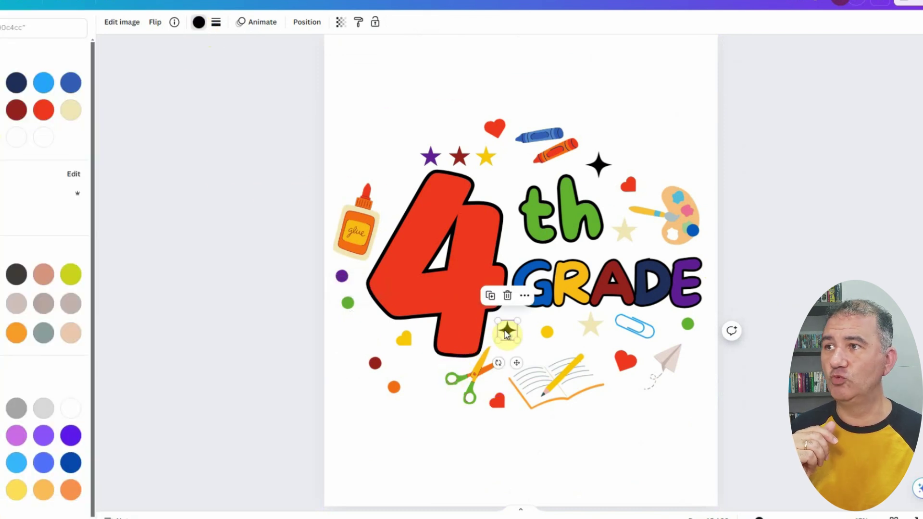
pyautogui.click(44, 138)
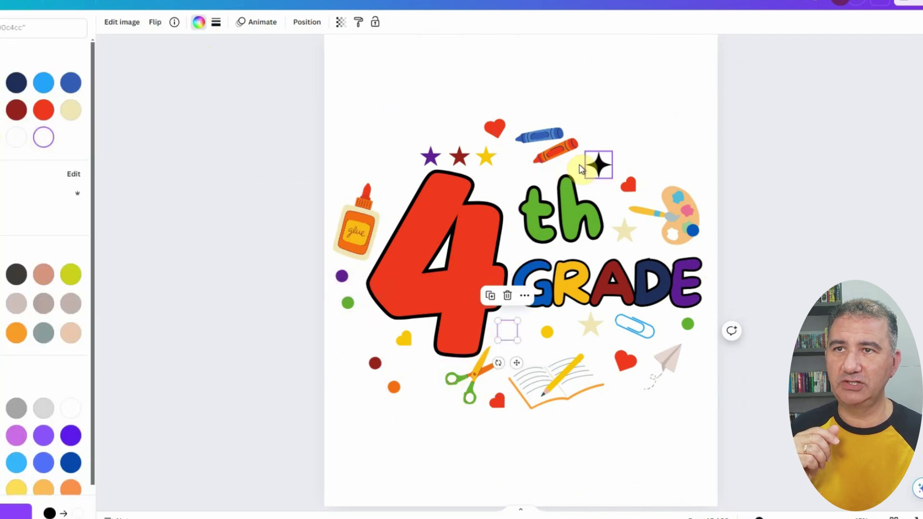
pyautogui.click(600, 169)
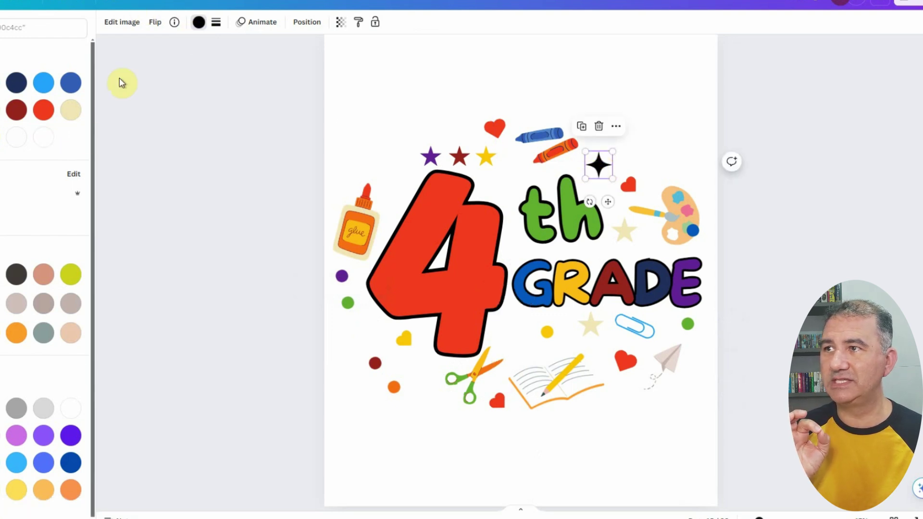
pyautogui.click(44, 138)
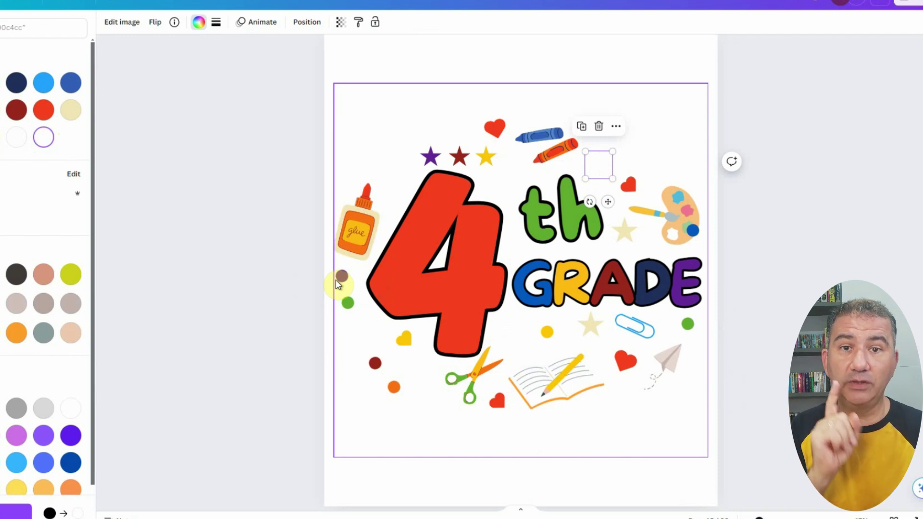
# Set the big 4's outline effect colour to white.
pyautogui.click(459, 298)
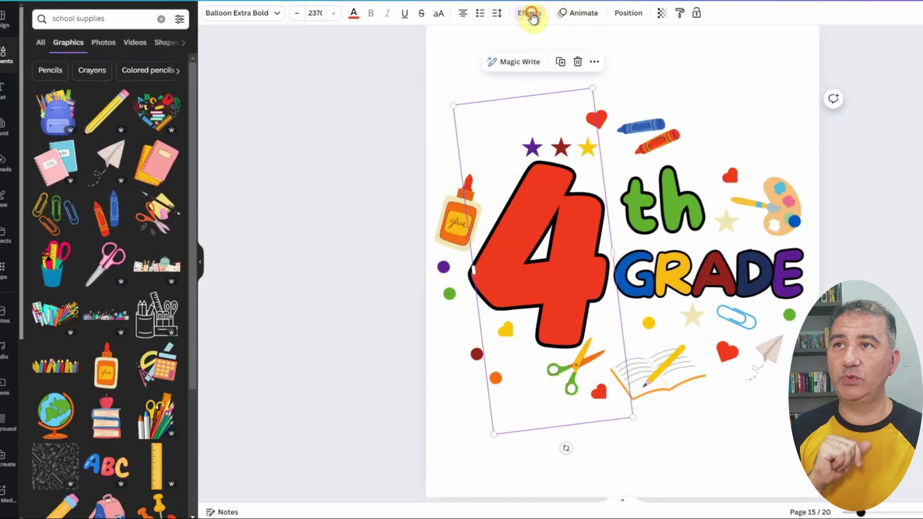
pyautogui.click(428, 22)
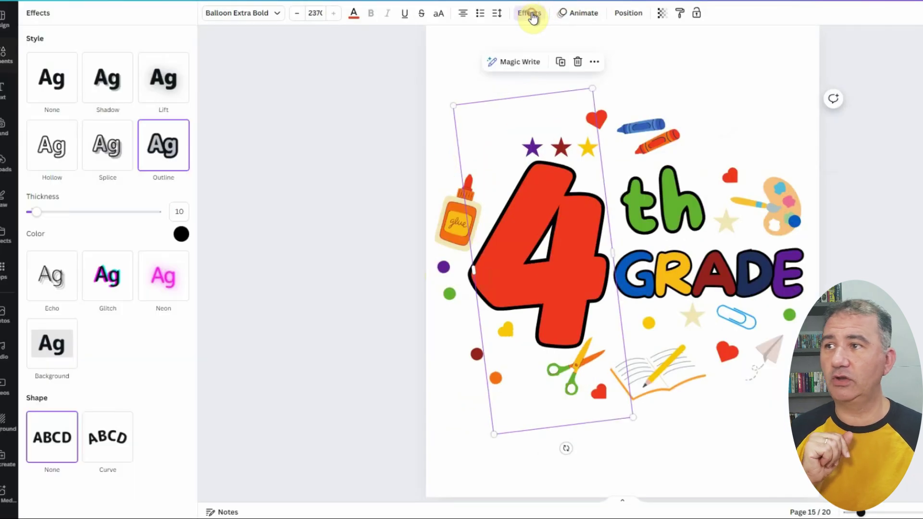
pyautogui.click(183, 235)
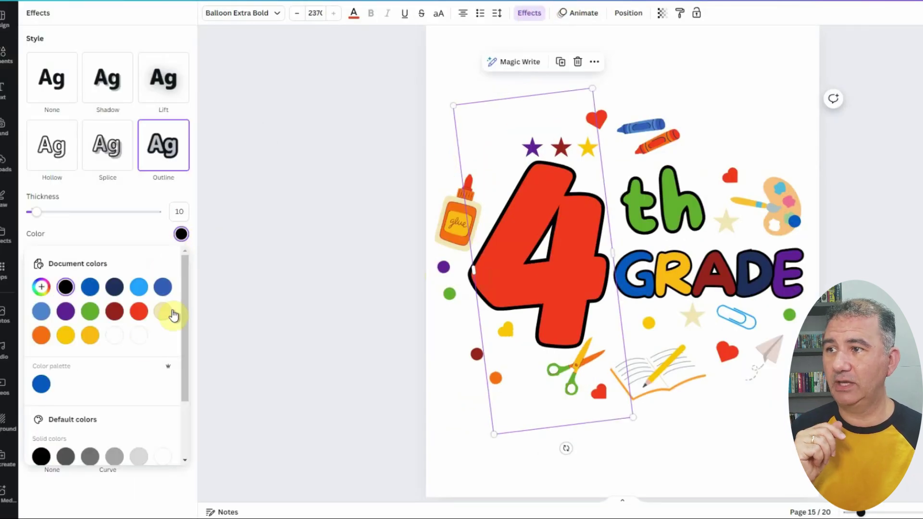
pyautogui.click(138, 335)
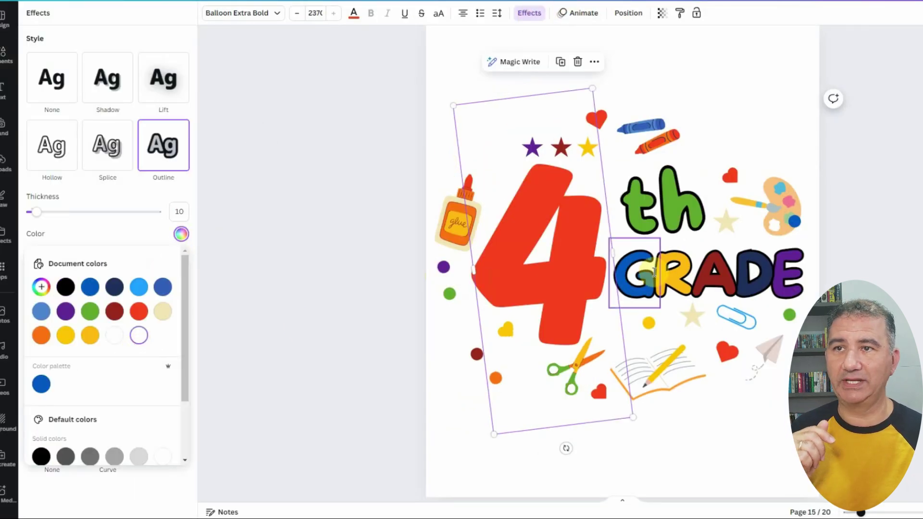
# Turn the outlines of 'th' and the GRADE letters white.
pyautogui.click(681, 215)
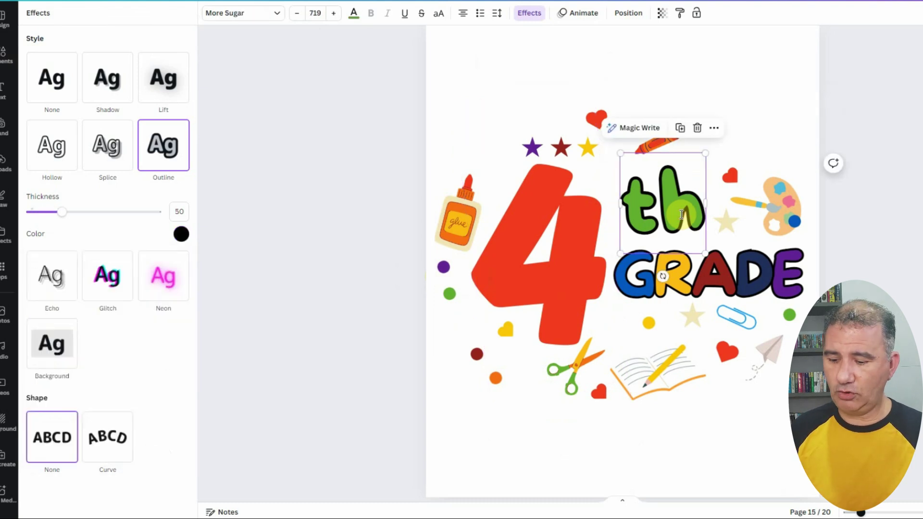
pyautogui.keyDown('shift'); pyautogui.click(635, 278); pyautogui.keyUp('shift')
pyautogui.keyDown('shift'); pyautogui.click(674, 281); pyautogui.keyUp('shift')
pyautogui.keyDown('shift'); pyautogui.click(715, 283); pyautogui.keyUp('shift')
pyautogui.keyDown('shift'); pyautogui.click(761, 271); pyautogui.keyUp('shift')
pyautogui.keyDown('shift'); pyautogui.click(797, 278); pyautogui.keyUp('shift')
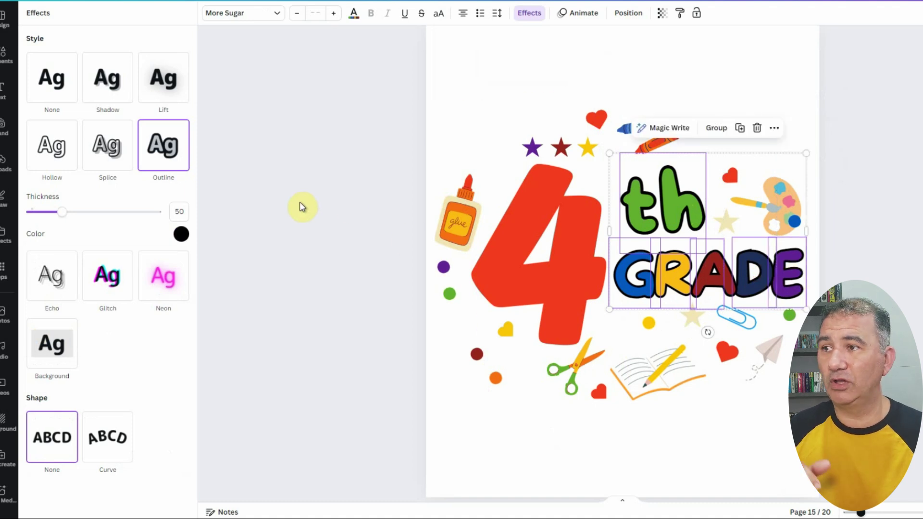
pyautogui.click(182, 235)
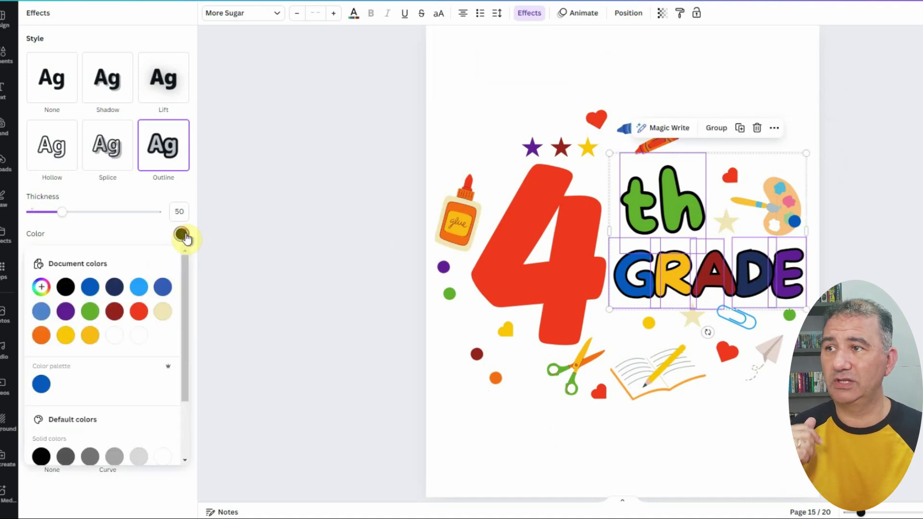
pyautogui.click(144, 340)
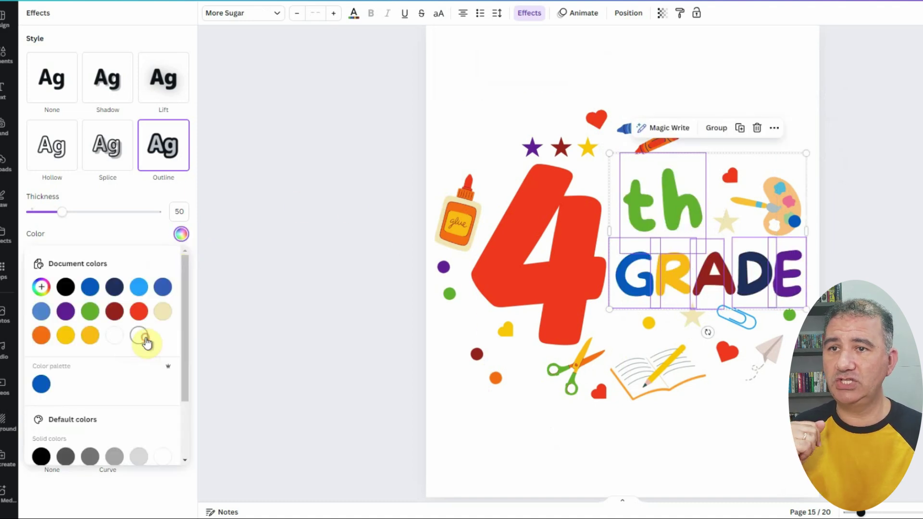
pyautogui.click(791, 471)
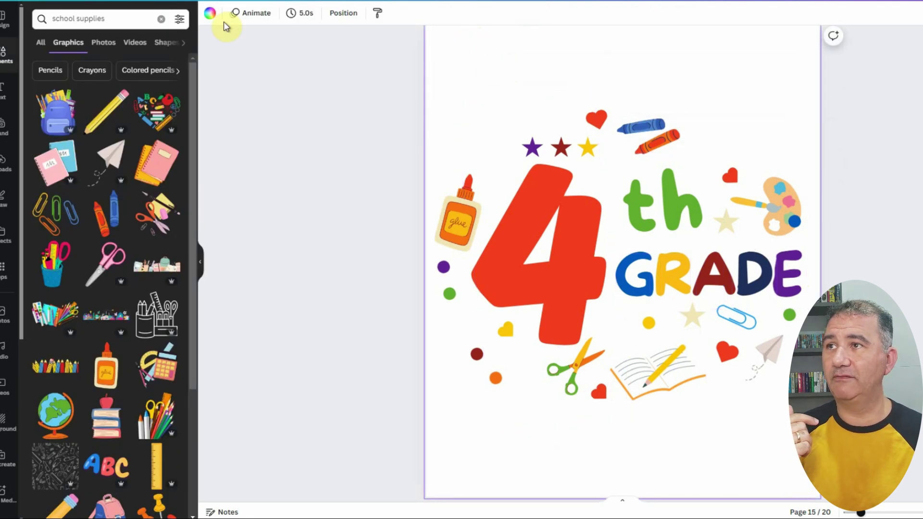
pyautogui.click(210, 13)
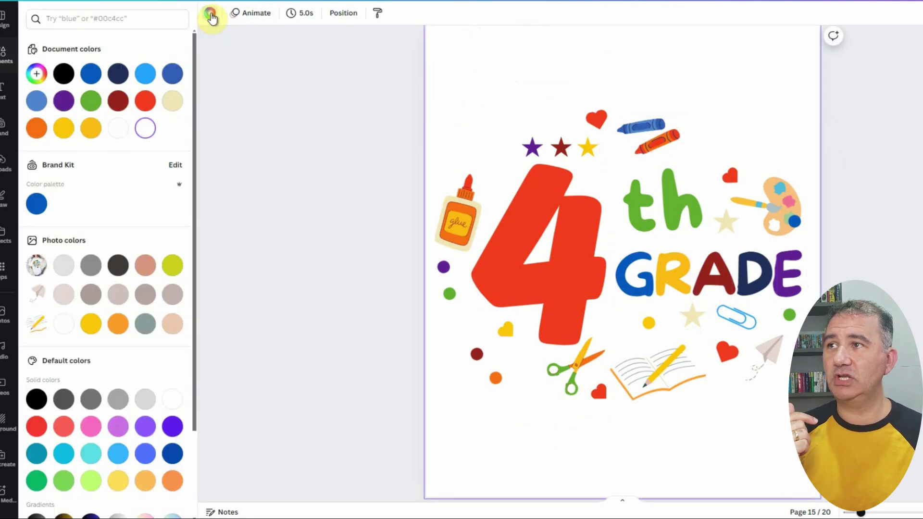
pyautogui.click(64, 73)
pyautogui.press('Escape')
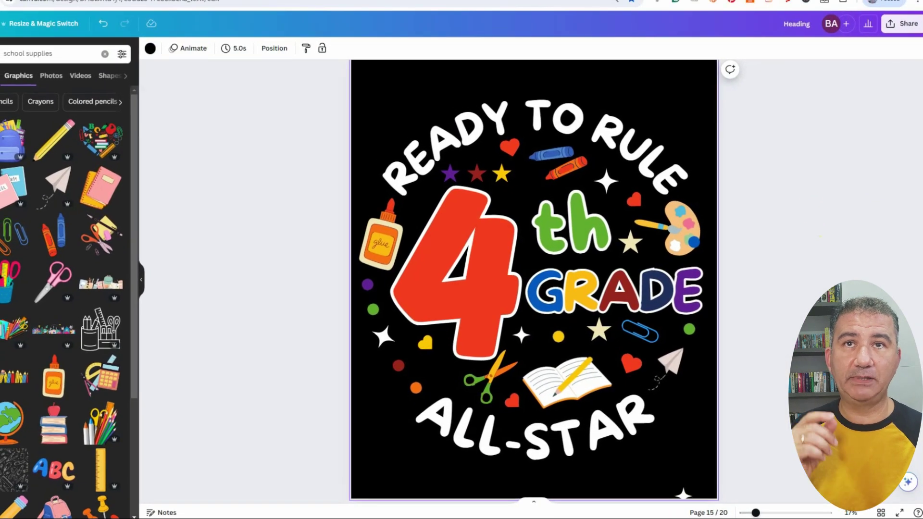
# Set up a PNG download of all 20 pages with Transparent background ticked.
pyautogui.click(902, 24)
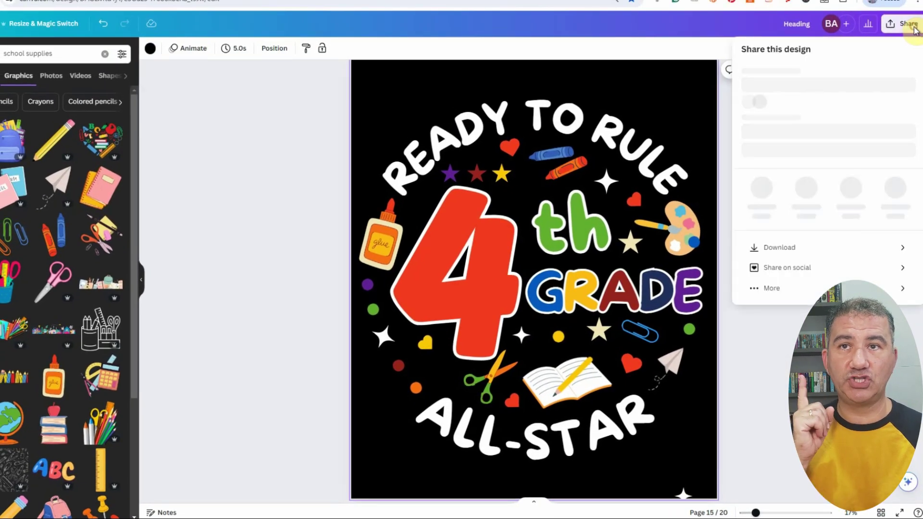
pyautogui.click(773, 270)
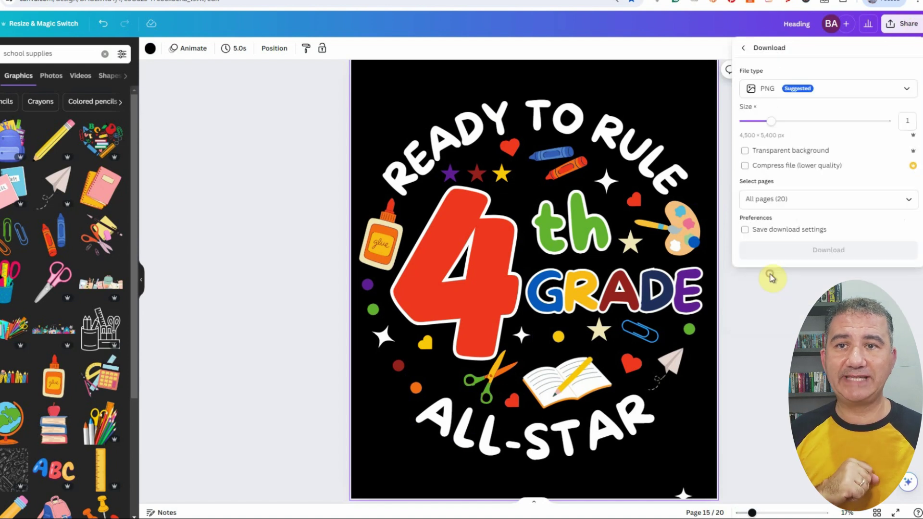
pyautogui.click(745, 152)
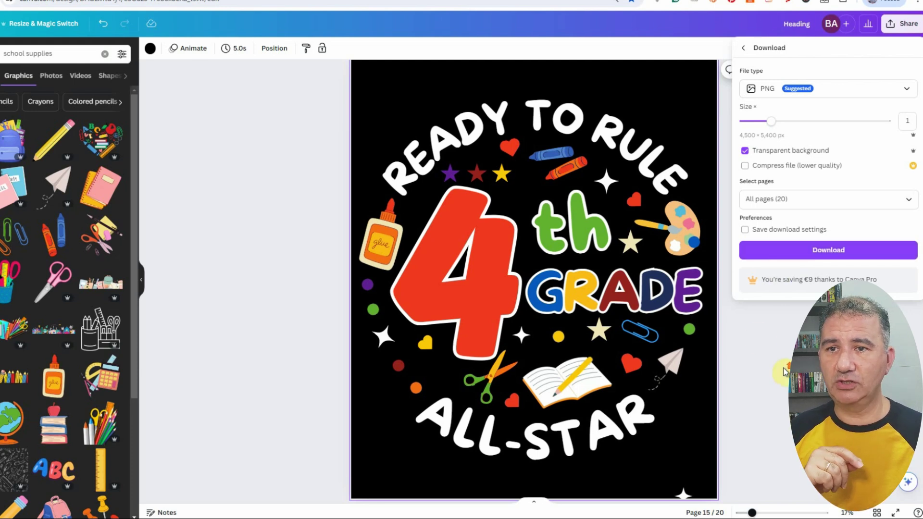
# Close the download settings and scroll through the 1st–3rd GRADE pages down to page 20's 4th GRADE design.
pyautogui.click(718, 146)
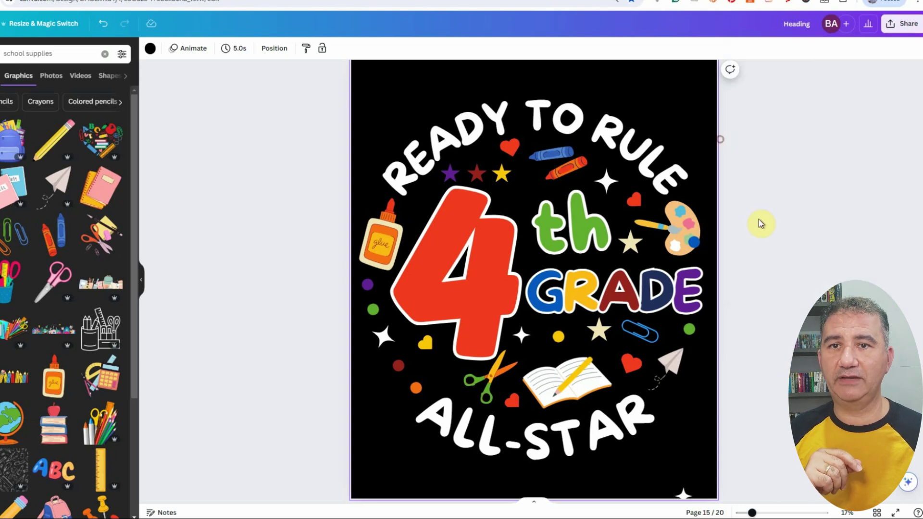
pyautogui.scroll(-8, 598, 262)
pyautogui.scroll(-12, 534, 281)
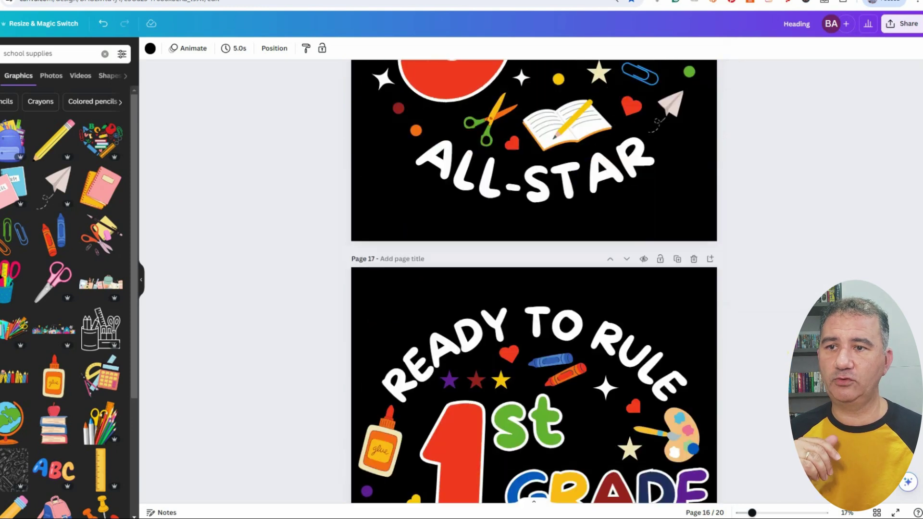
pyautogui.scroll(1, 533, 281)
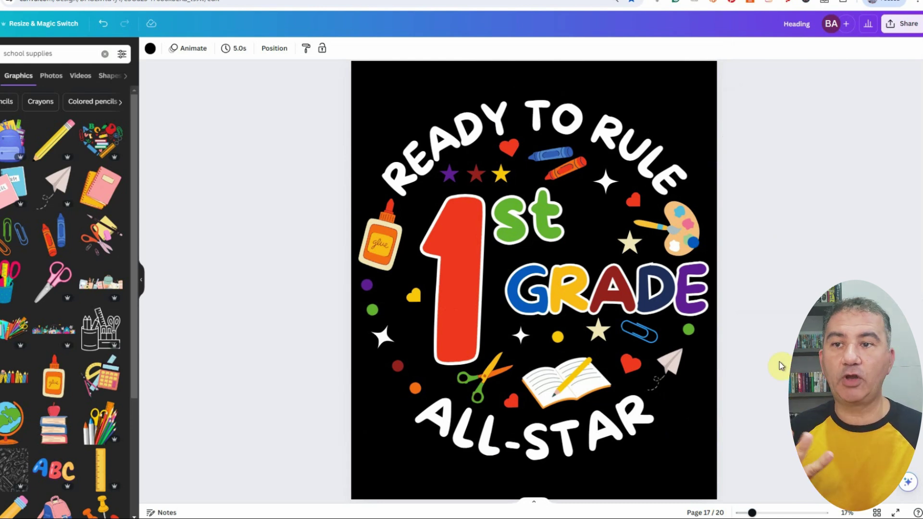
pyautogui.scroll(-10, 780, 365)
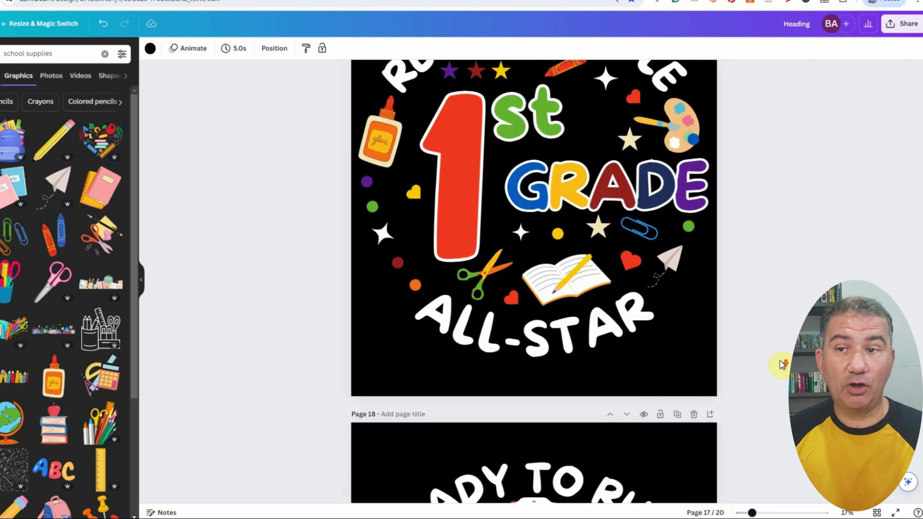
pyautogui.scroll(-1, 780, 361)
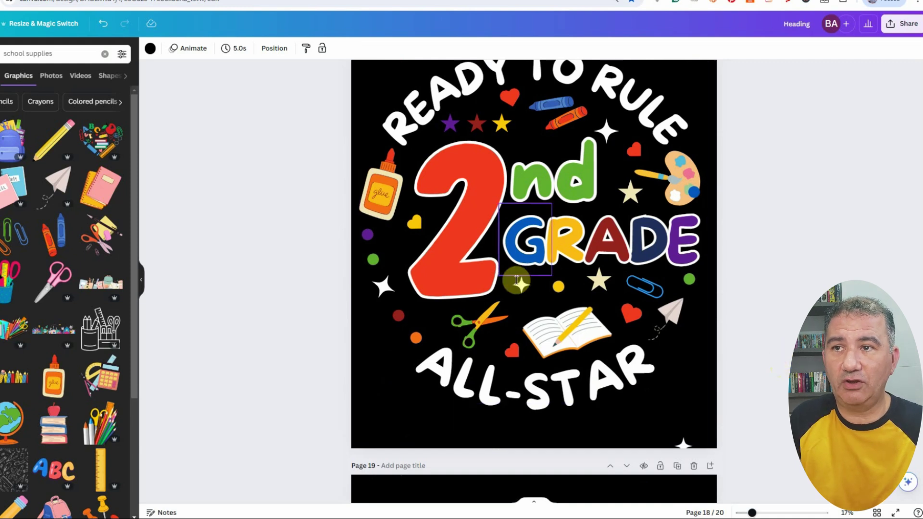
pyautogui.click(453, 248)
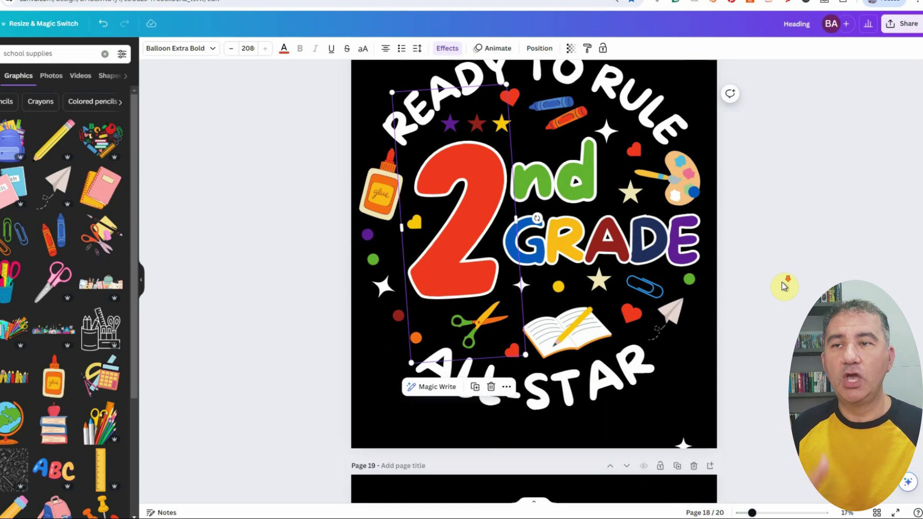
pyautogui.scroll(-3, 784, 286)
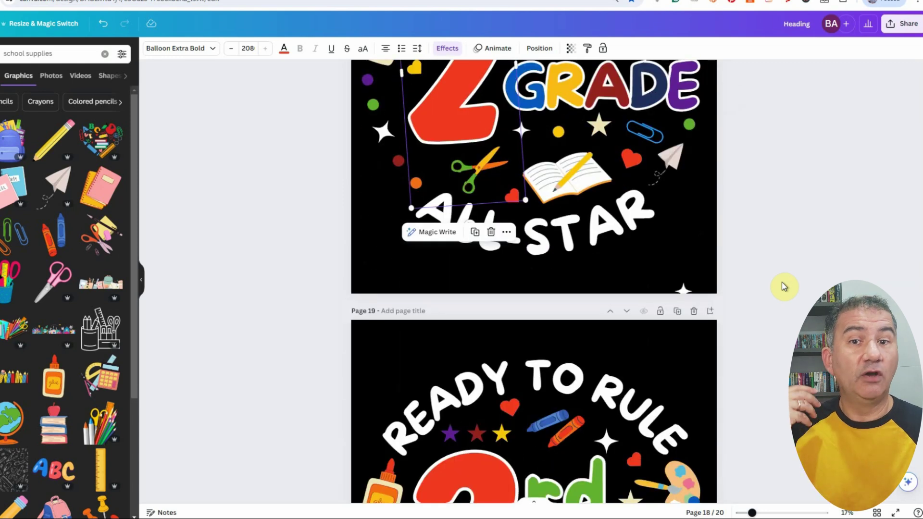
pyautogui.scroll(-3, 784, 287)
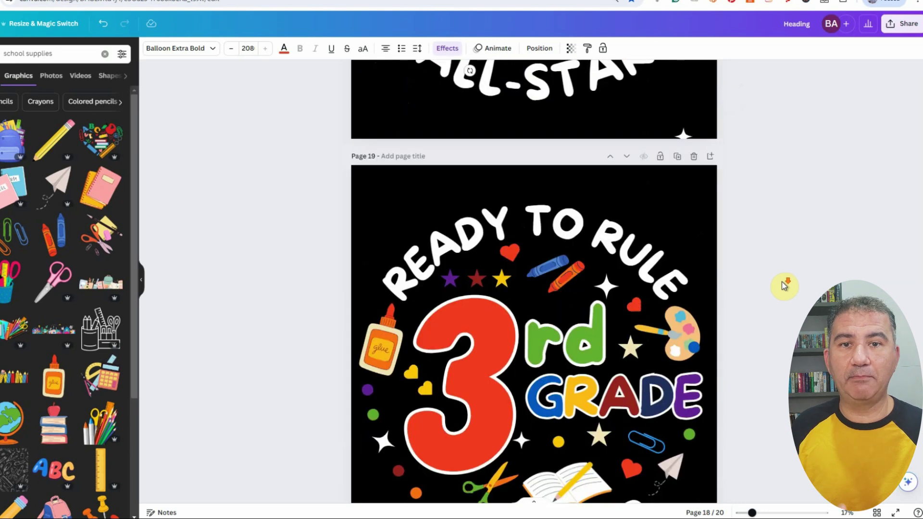
pyautogui.scroll(-1, 782, 283)
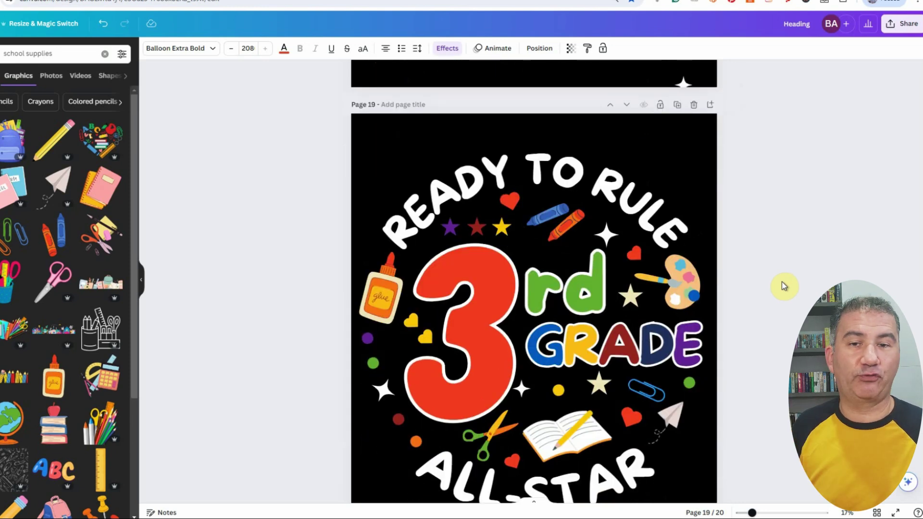
pyautogui.scroll(-1, 782, 286)
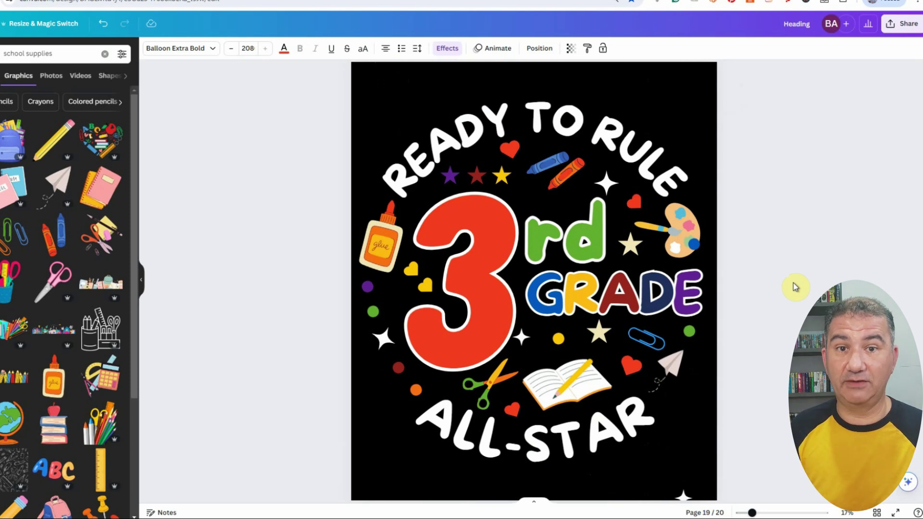
pyautogui.scroll(-10, 795, 287)
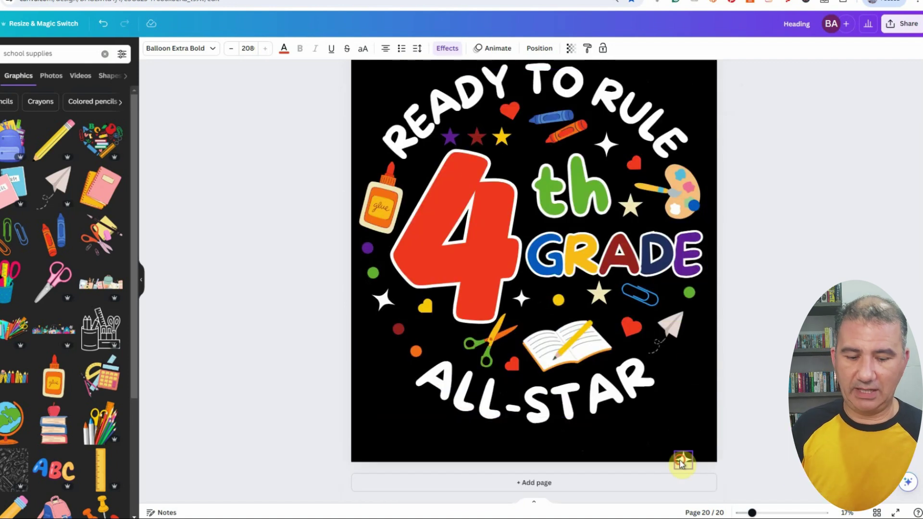
# Delete the small bottom-right white star and nudge the pale star below GRADE slightly down-left.
pyautogui.click(683, 458)
pyautogui.press('Delete')
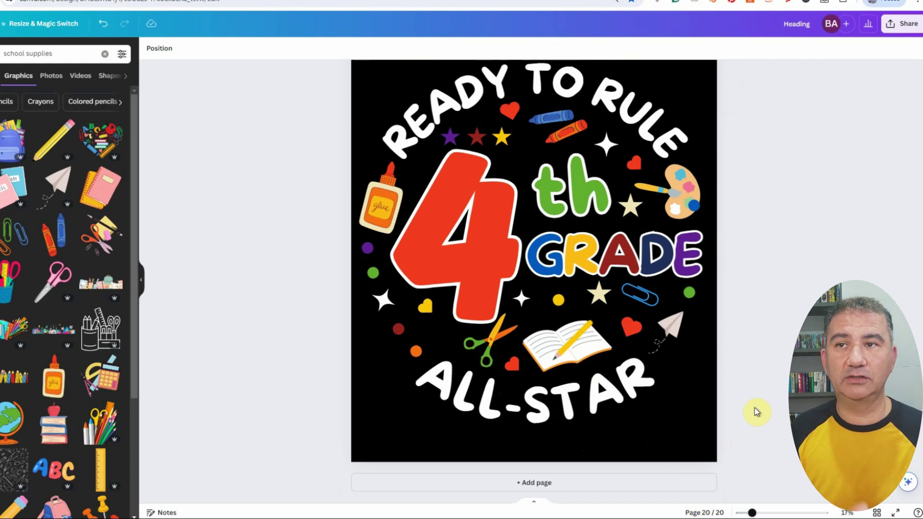
pyautogui.scroll(2, 757, 412)
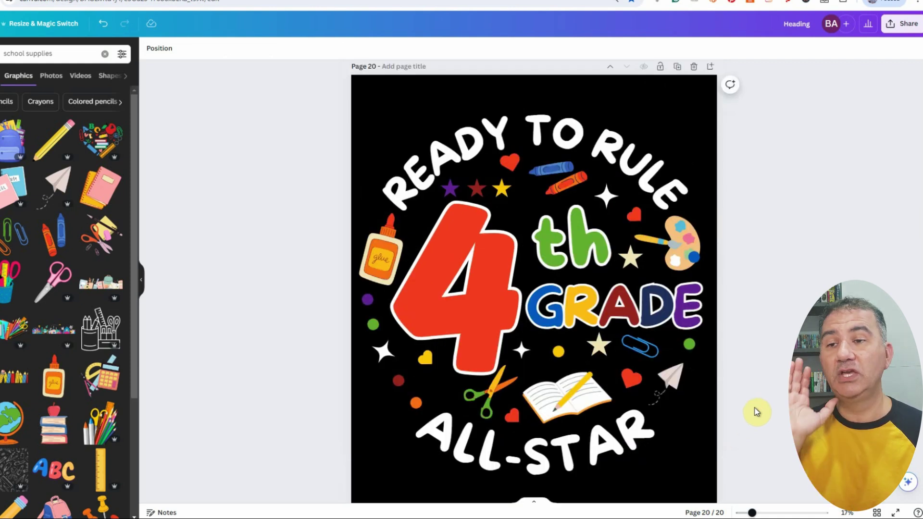
pyautogui.click(599, 352)
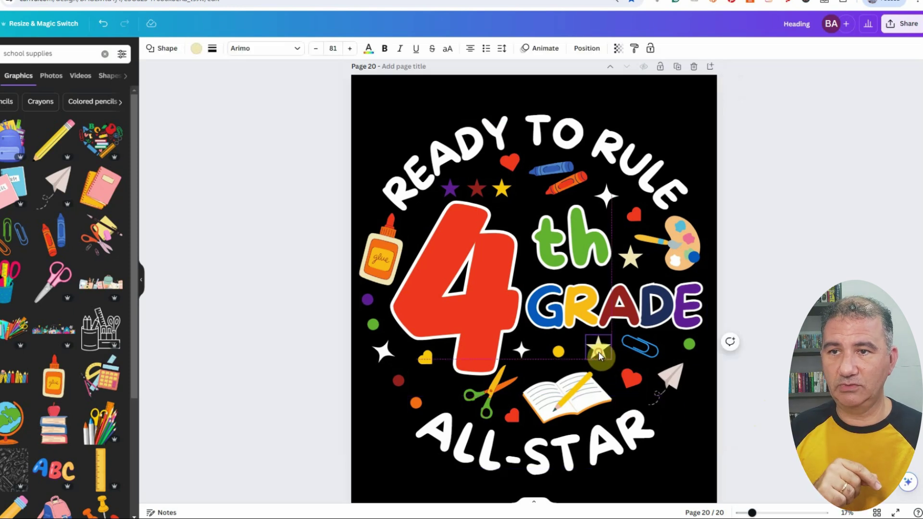
pyautogui.moveTo(598, 352); pyautogui.dragTo(596, 356)
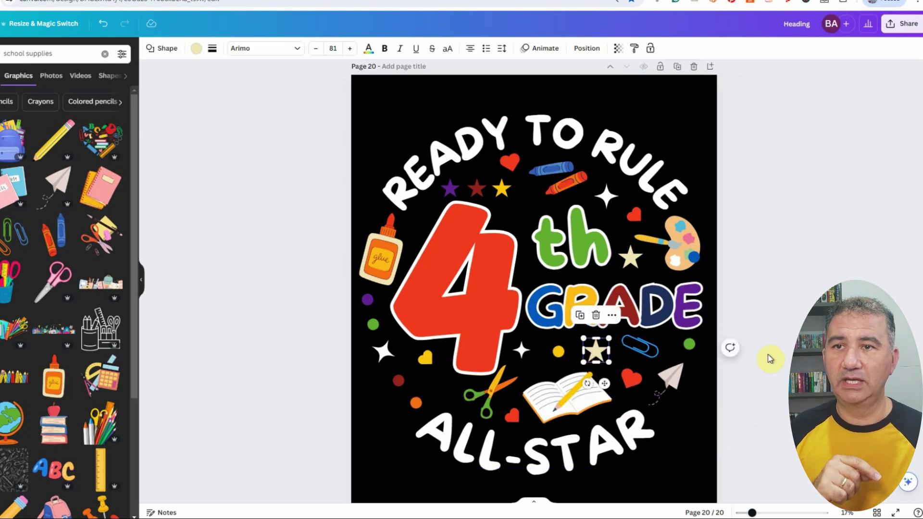